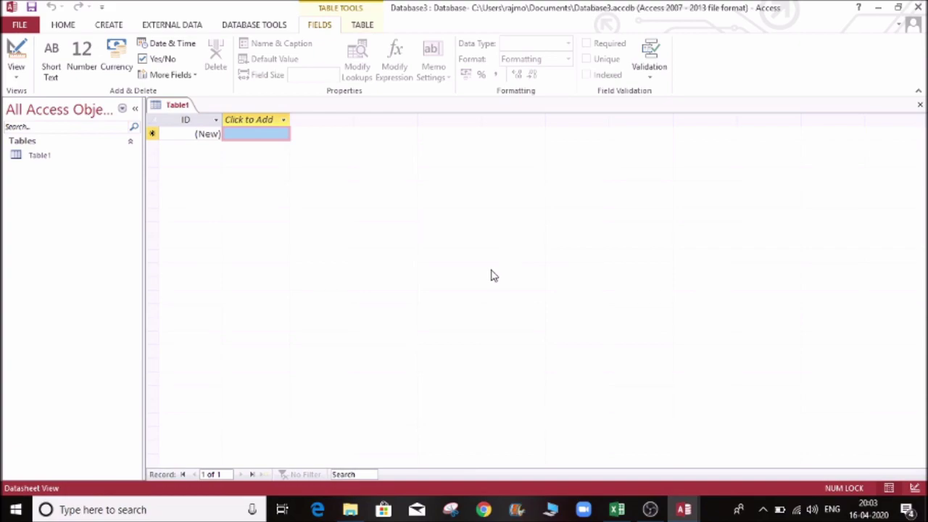
Step: Start a Windows search to find the Access app
{"action": "left_click", "coordinate": [96, 510]}
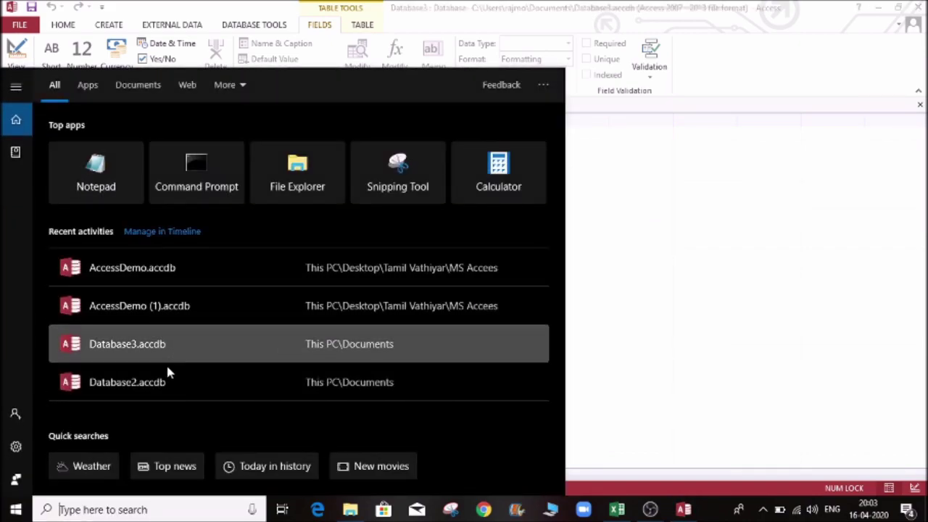
{"action": "type", "text": "acce"}
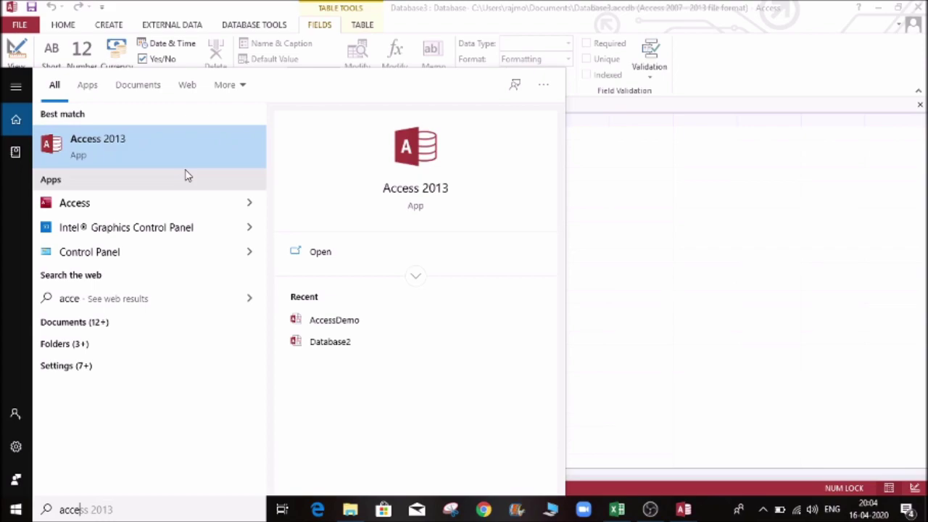
{"action": "left_click", "coordinate": [711, 176]}
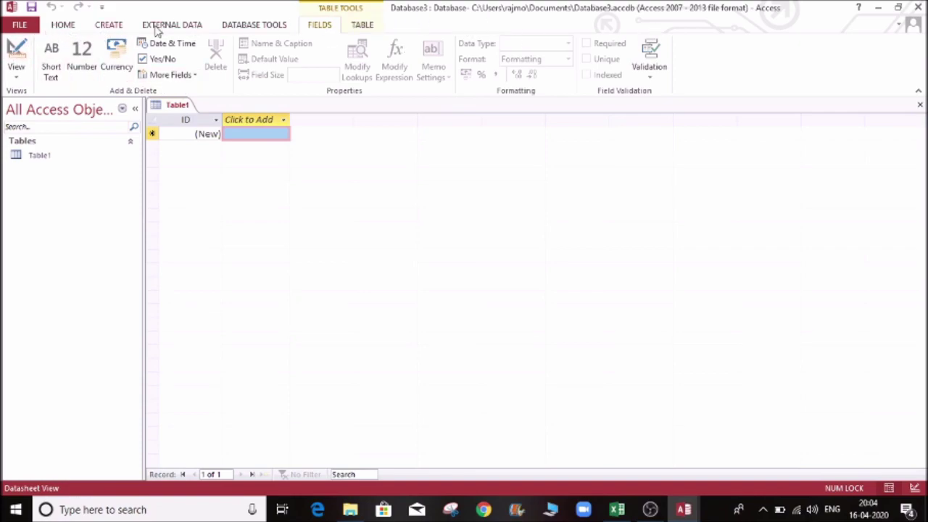
Step: Create the new blank desktop database Database4 from File > New
{"action": "left_click", "coordinate": [63, 25]}
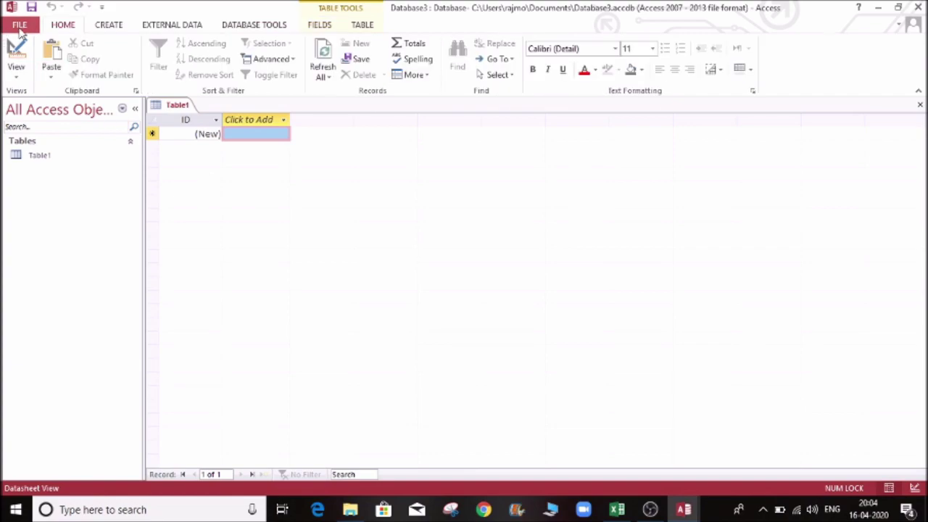
{"action": "left_click", "coordinate": [19, 28]}
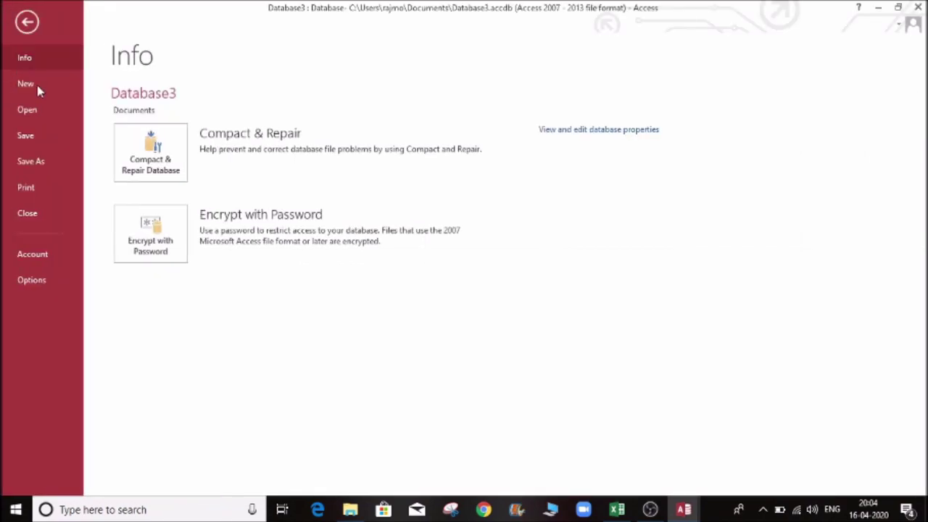
{"action": "left_click", "coordinate": [48, 115]}
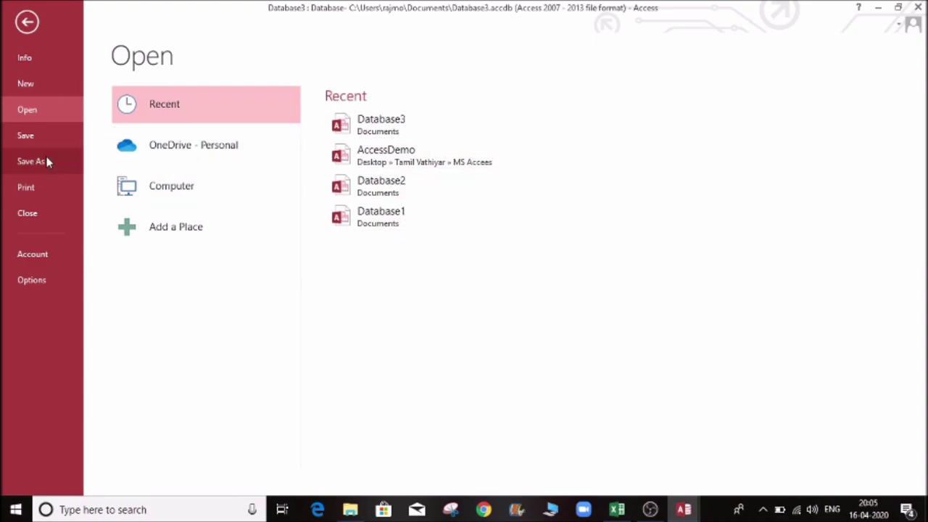
{"action": "left_click", "coordinate": [41, 85]}
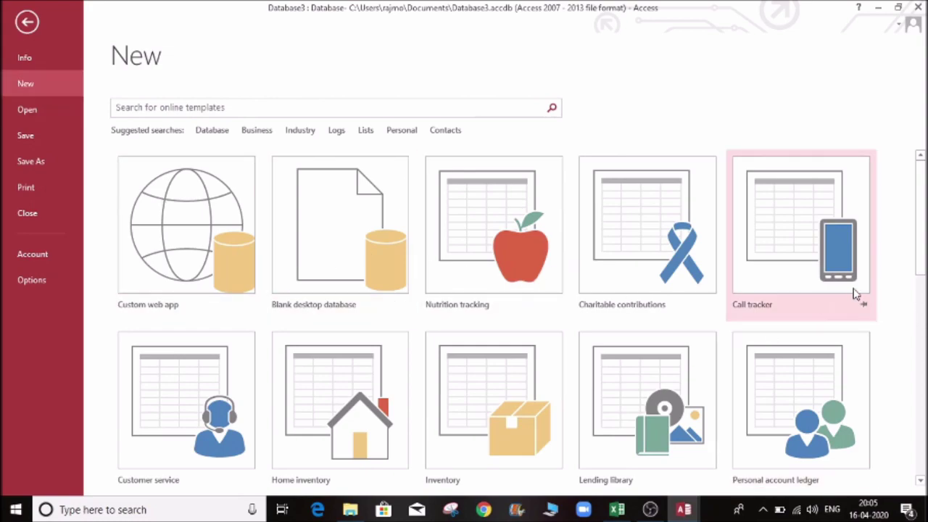
{"action": "scroll", "coordinate": [921, 262], "scroll_direction": "down", "scroll_amount": 3}
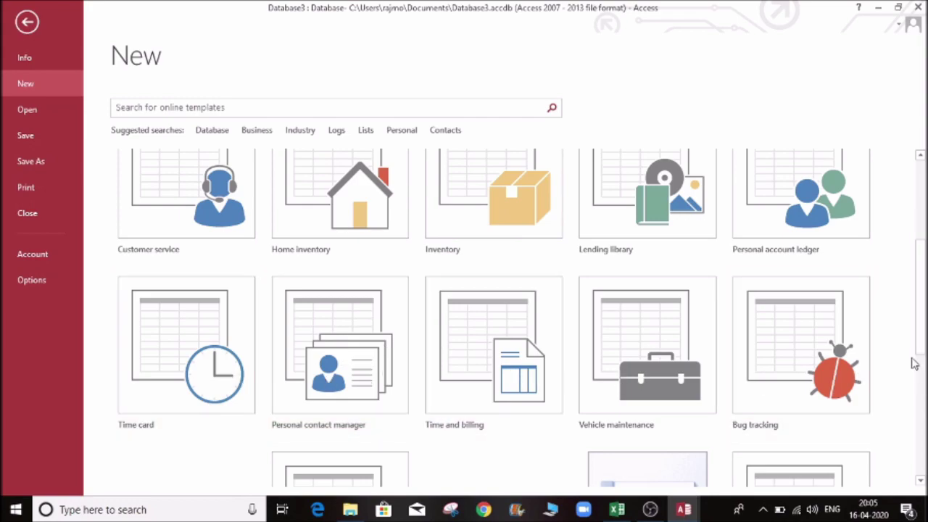
{"action": "left_click_drag", "start_coordinate": [919, 348], "coordinate": [918, 268]}
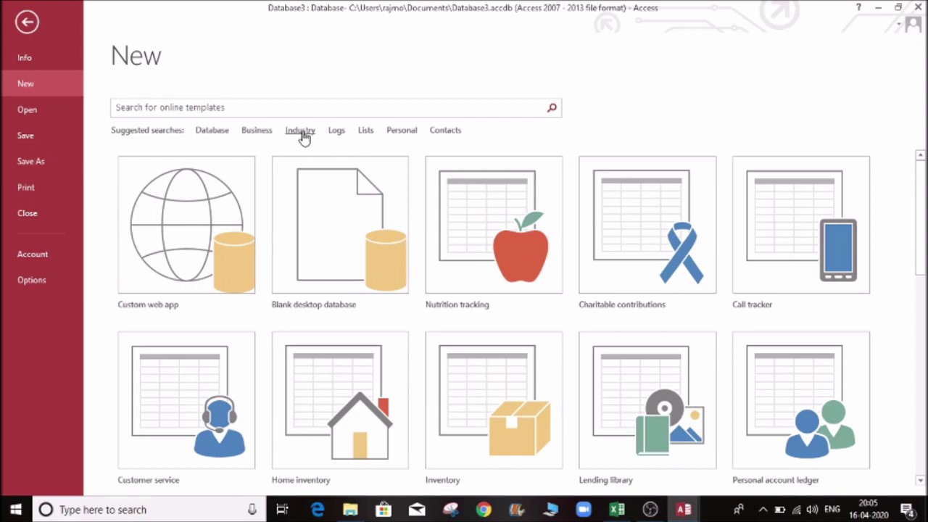
{"action": "double_click", "coordinate": [317, 245]}
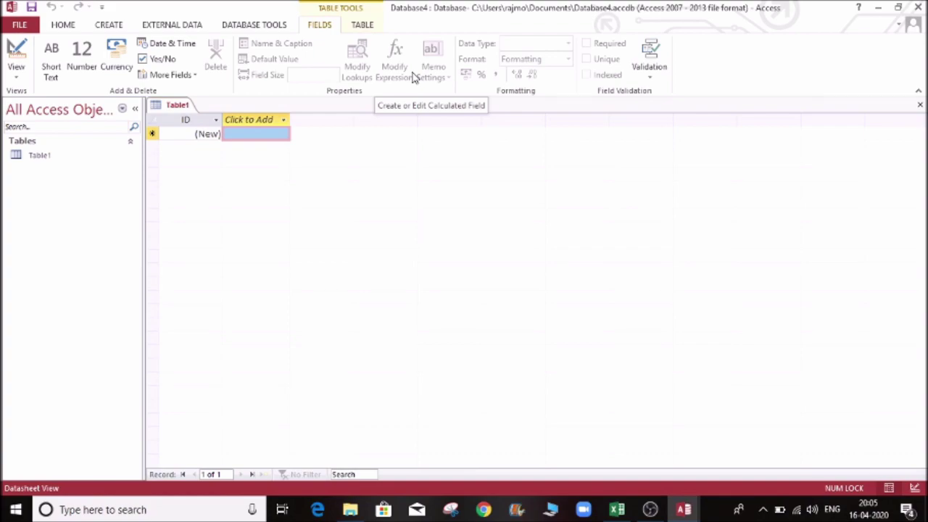
{"action": "left_click", "coordinate": [73, 27]}
{"action": "left_click", "coordinate": [110, 27]}
{"action": "left_click", "coordinate": [155, 27]}
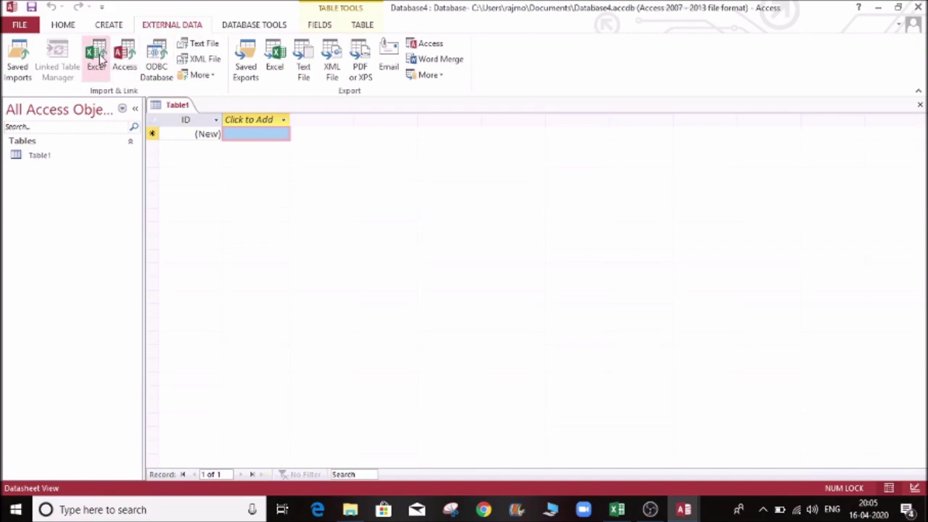
{"action": "left_click", "coordinate": [277, 28]}
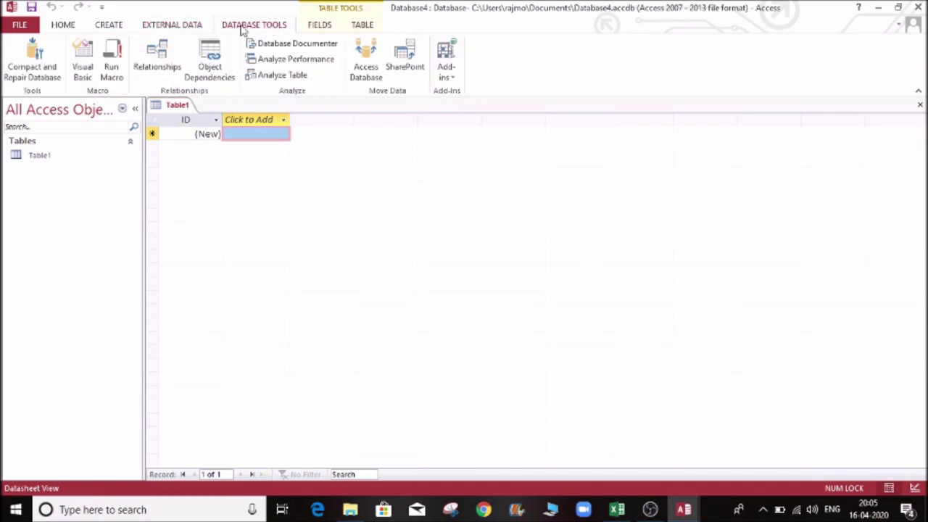
{"action": "left_click", "coordinate": [318, 27]}
{"action": "left_click", "coordinate": [363, 24]}
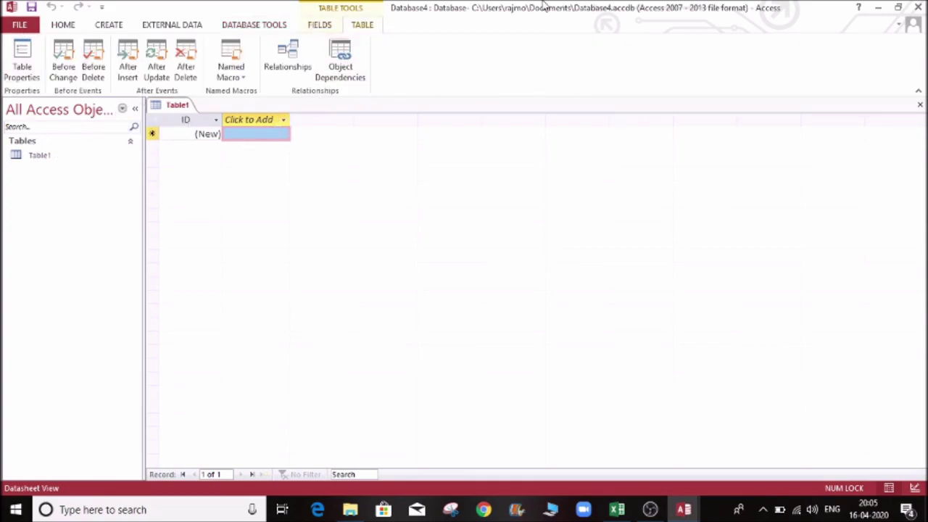
{"action": "left_click", "coordinate": [63, 26]}
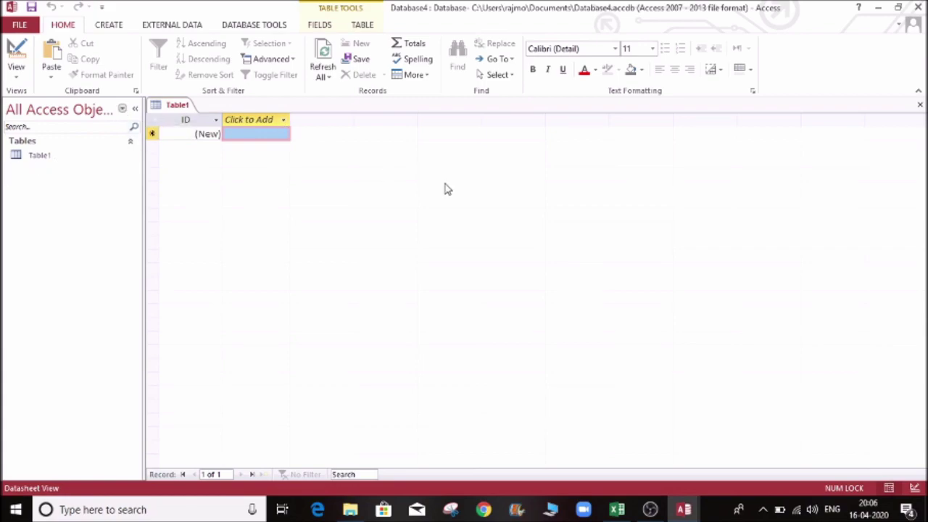
{"action": "left_click", "coordinate": [121, 110]}
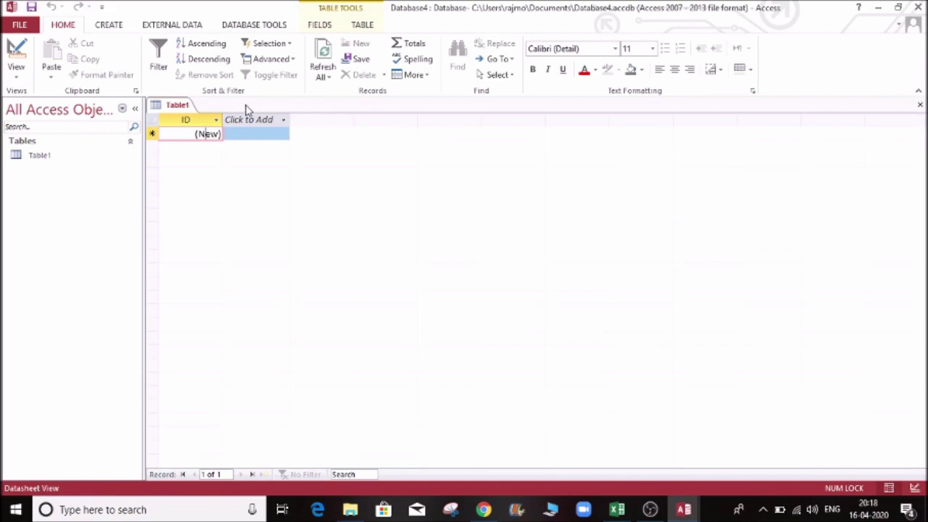
Step: Discard Table1 and start a new table in Design view at the first Field Name cell
{"action": "left_click", "coordinate": [921, 105]}
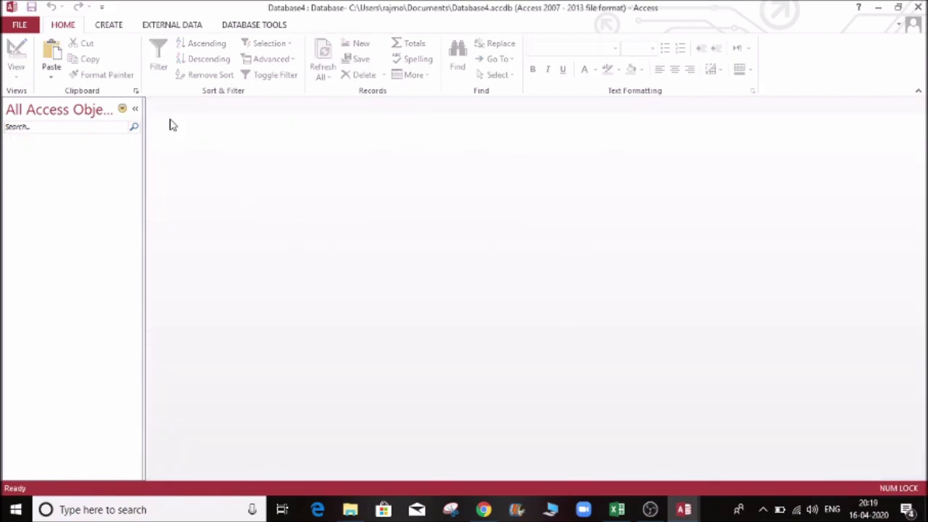
{"action": "left_click", "coordinate": [110, 28]}
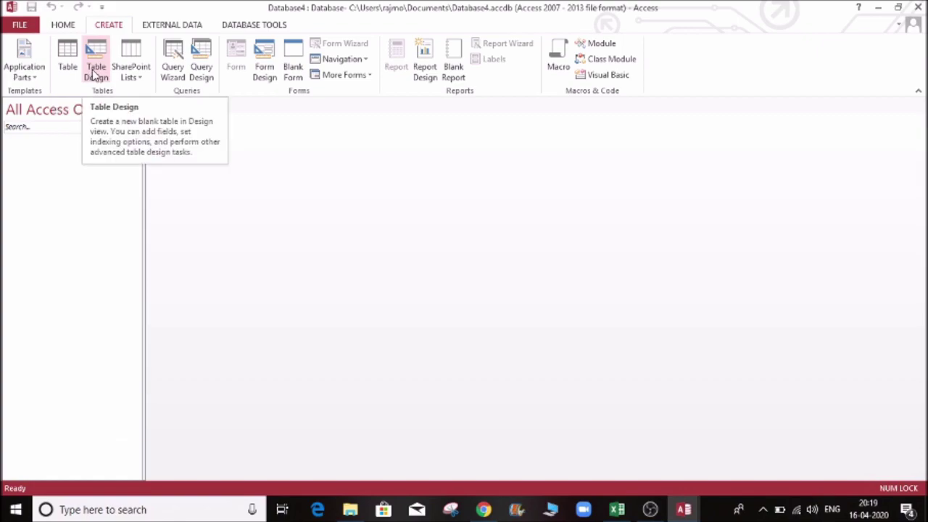
{"action": "left_click", "coordinate": [96, 71]}
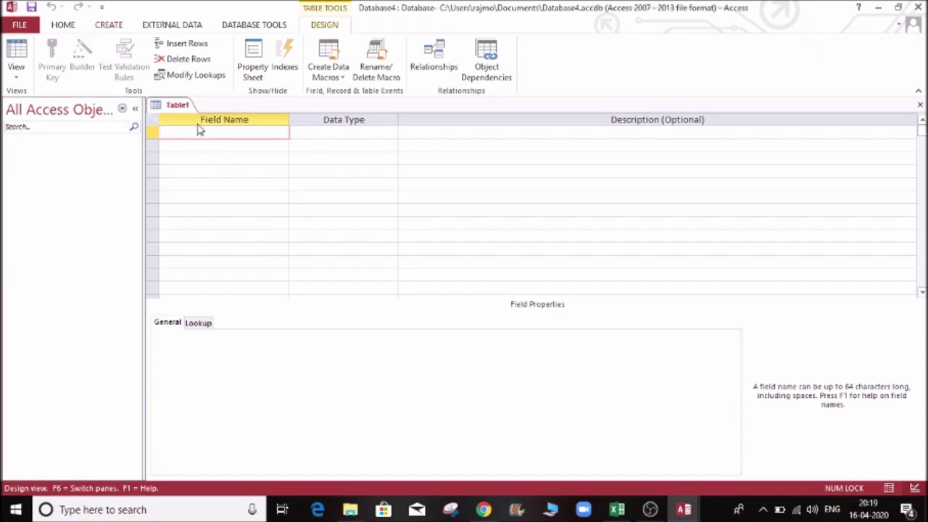
{"action": "left_click", "coordinate": [176, 106]}
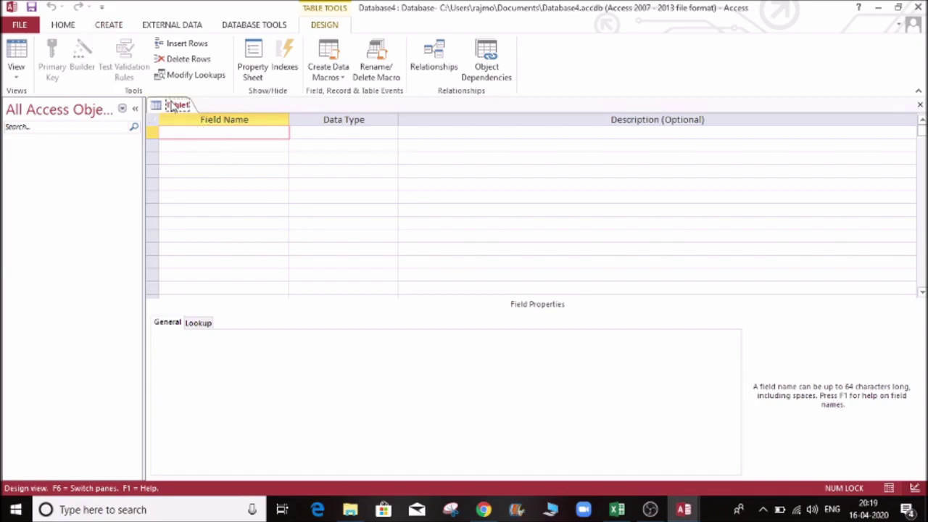
{"action": "left_click", "coordinate": [197, 131]}
Step: Add a 'First Name' field and keep its data type as Short Text
{"action": "key", "text": "Caps_Lock"}
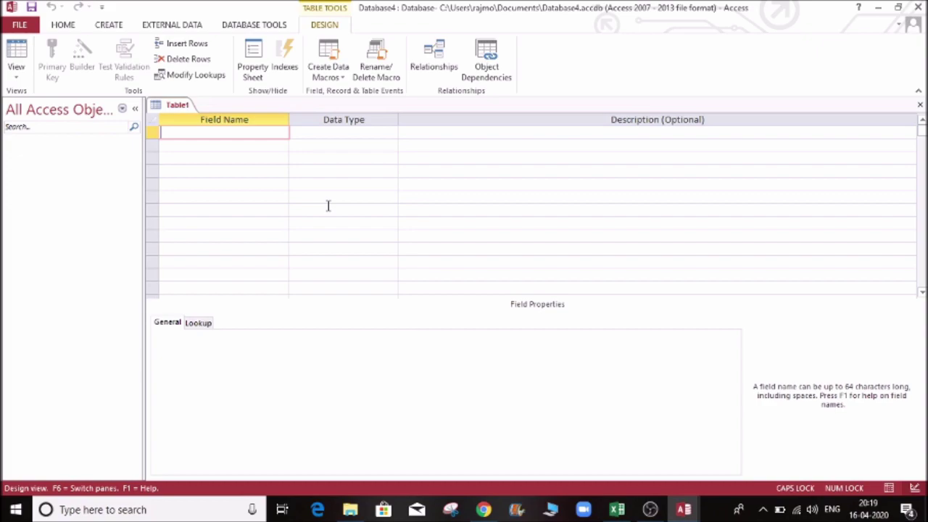
{"action": "type", "text": "F"}
{"action": "key", "text": "Caps_Lock"}
{"action": "type", "text": "irst"}
{"action": "key", "text": "Caps_Lock"}
{"action": "type", "text": "N"}
{"action": "key", "text": "Caps_Lock"}
{"action": "type", "text": "ame"}
{"action": "key", "text": "Tab"}
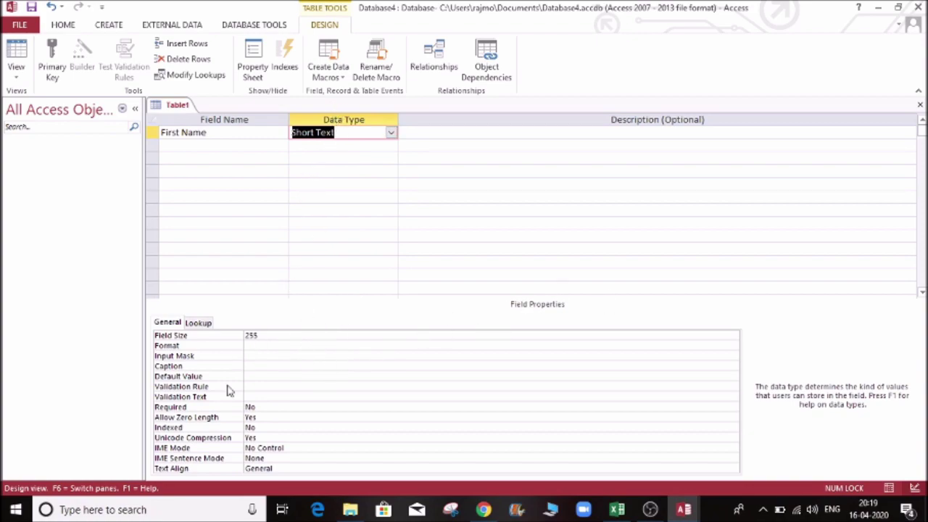
{"action": "left_click", "coordinate": [392, 133]}
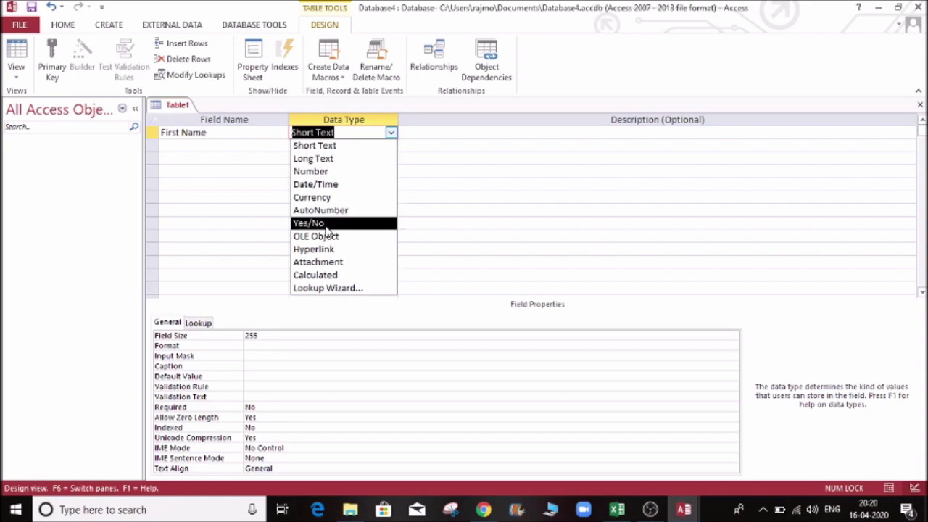
{"action": "left_click", "coordinate": [435, 133]}
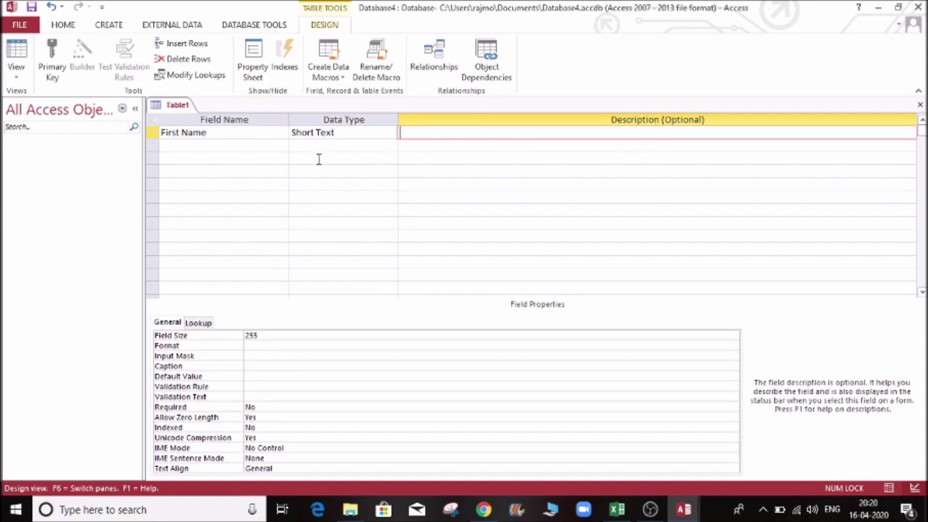
{"action": "key", "text": "Return"}
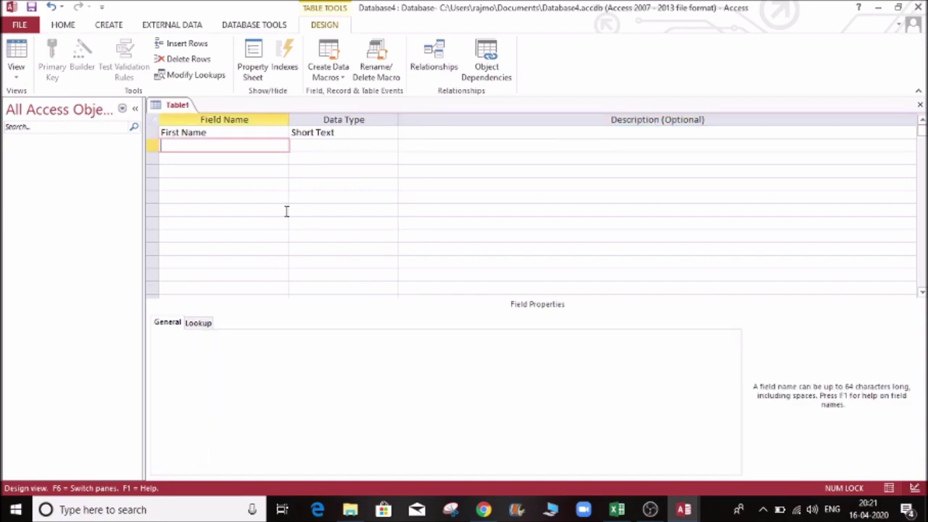
Step: Complete the second field's name as 'Last Name', left as Short Text
{"action": "type", "text": "Last"}
{"action": "key", "text": "Return"}
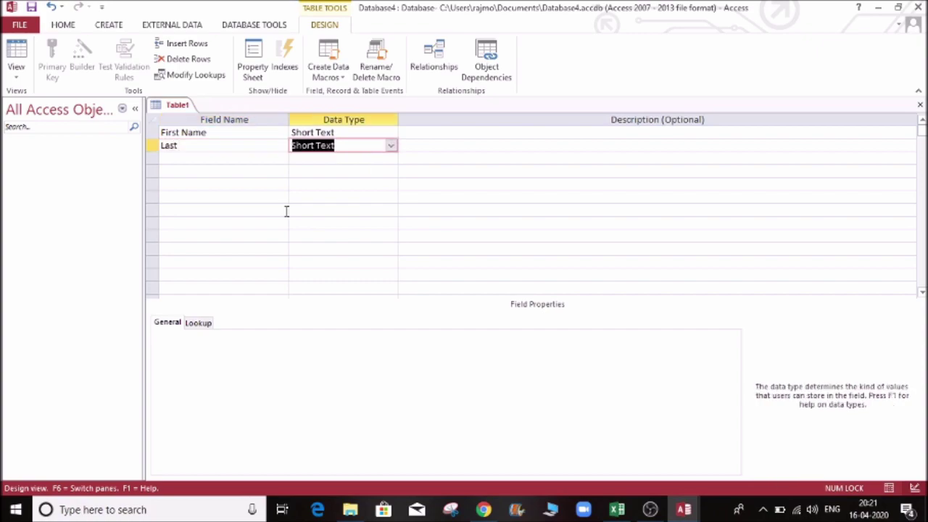
{"action": "left_click", "coordinate": [218, 150]}
{"action": "type", "text": "Name"}
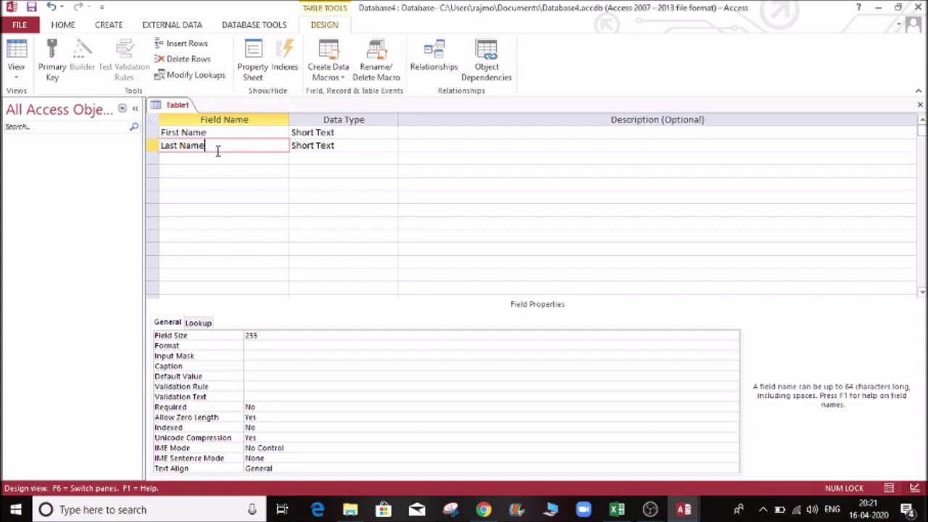
{"action": "key", "text": "Return"}
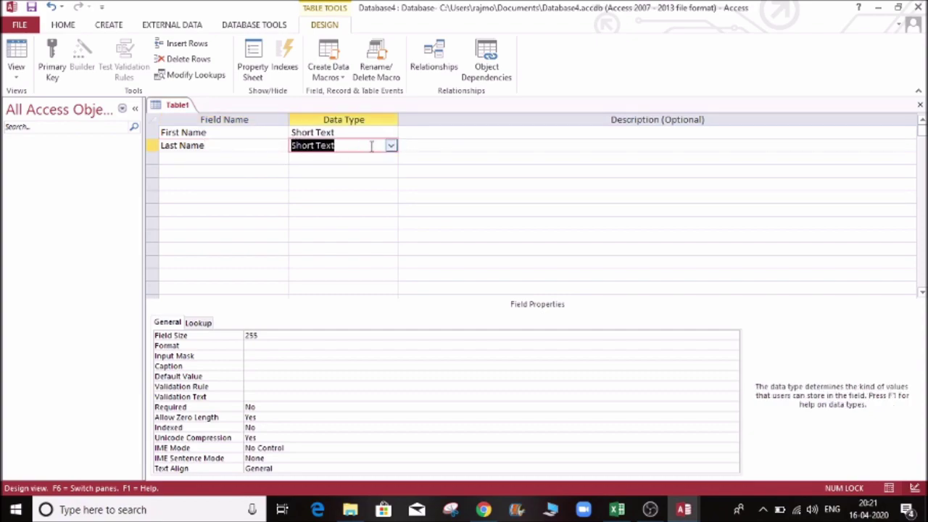
Step: Add a 'Pass' field with the Yes/No data type
{"action": "left_click", "coordinate": [221, 157]}
{"action": "key", "text": "Caps_Lock"}
{"action": "key", "text": "Caps_Lock"}
{"action": "type", "text": "Pass"}
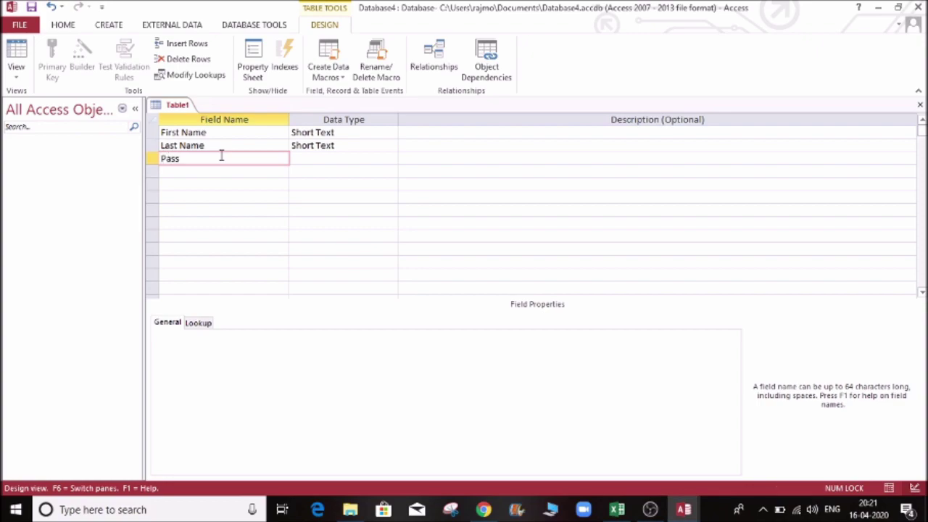
{"action": "key", "text": "Tab"}
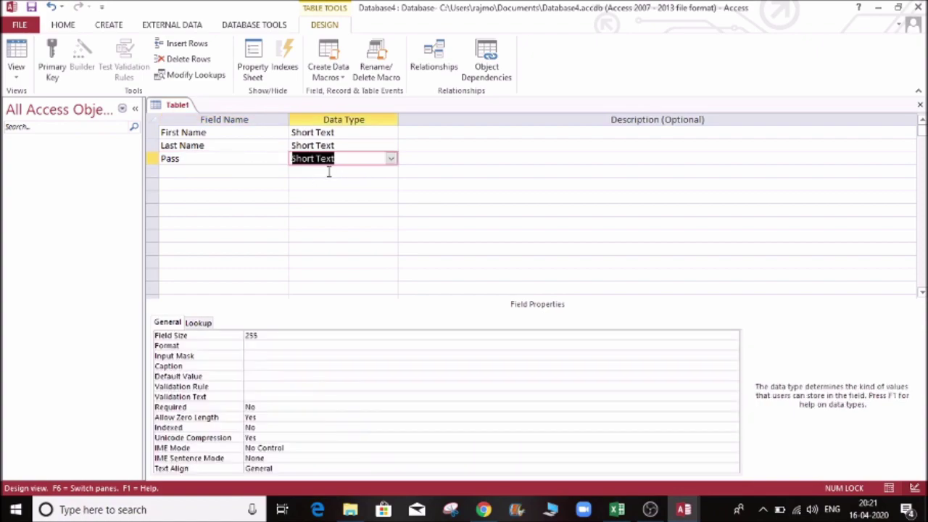
{"action": "left_click", "coordinate": [391, 160]}
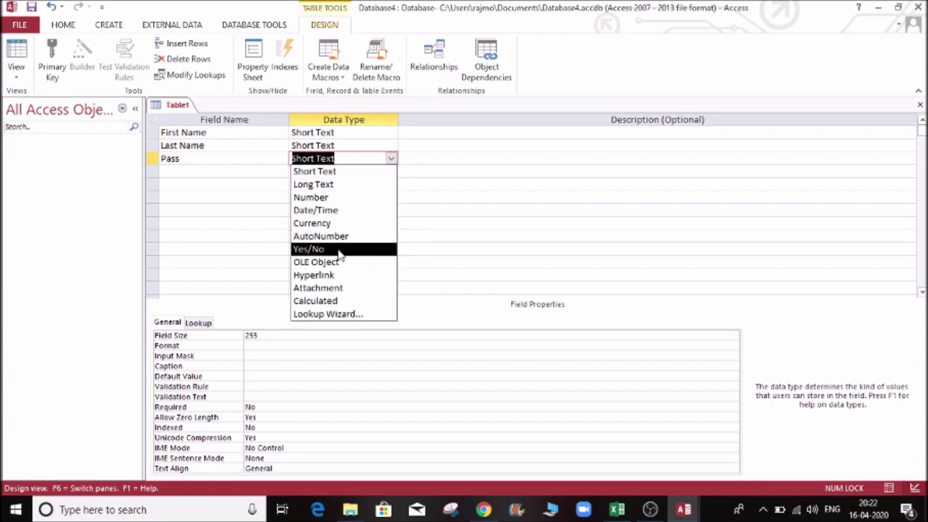
{"action": "left_click", "coordinate": [340, 249]}
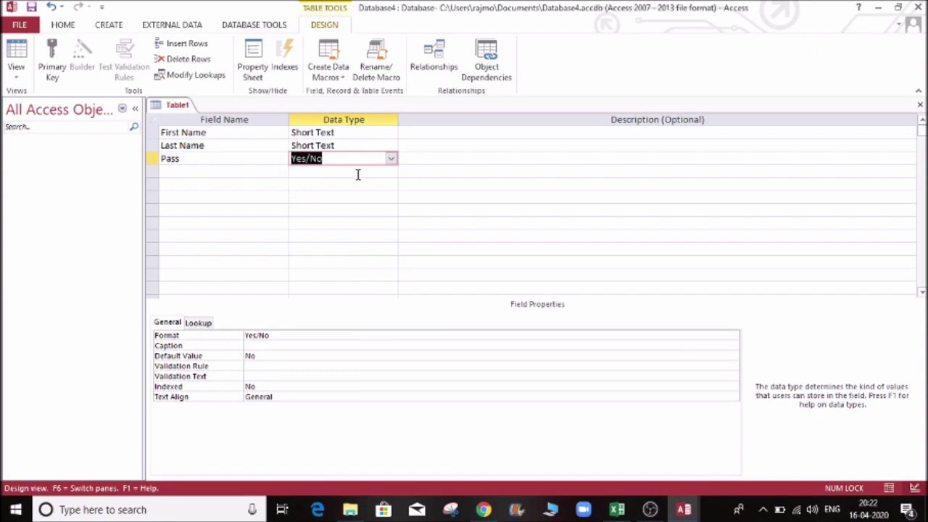
{"action": "left_click", "coordinate": [243, 171]}
Step: Add a 'Marks' field with the Number data type
{"action": "key", "text": "Caps_Lock"}
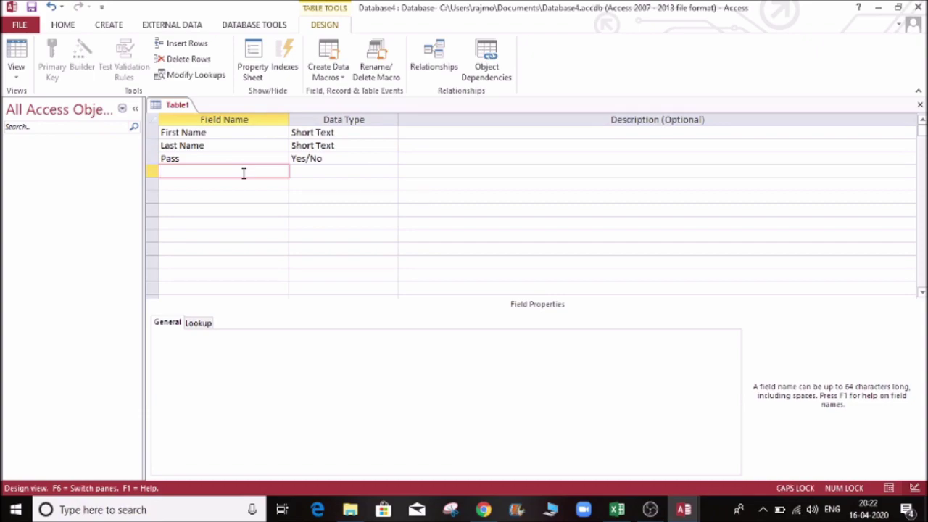
{"action": "type", "text": "M"}
{"action": "key", "text": "Caps_Lock"}
{"action": "type", "text": "arks"}
{"action": "key", "text": "Tab"}
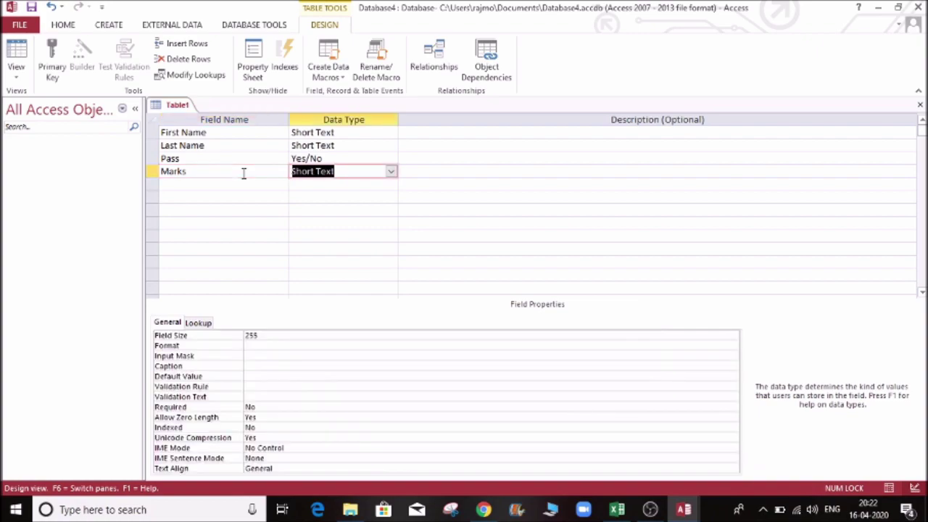
{"action": "left_click", "coordinate": [391, 172]}
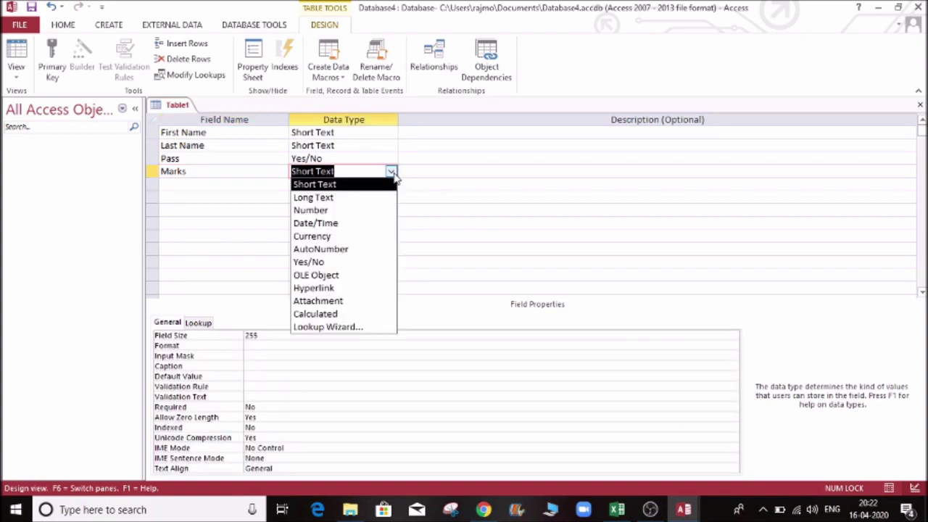
{"action": "left_click", "coordinate": [347, 216]}
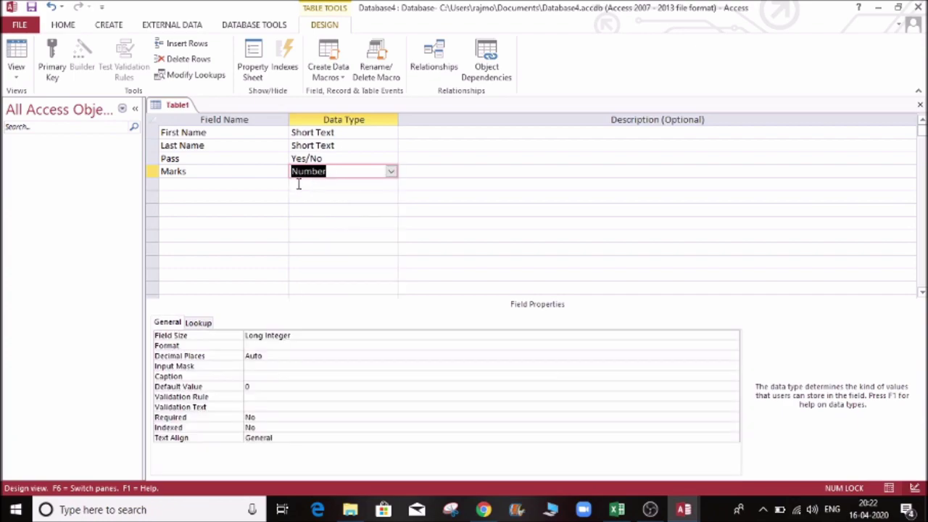
Step: Add a 'DOB' field with the Date/Time data type
{"action": "left_click", "coordinate": [228, 185]}
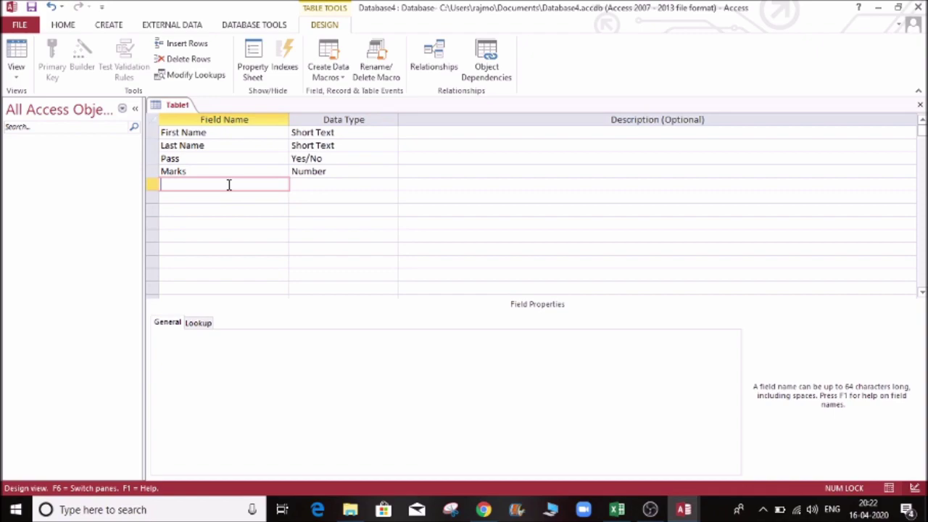
{"action": "key", "text": "Caps_Lock"}
{"action": "type", "text": "DOB"}
{"action": "key", "text": "Tab"}
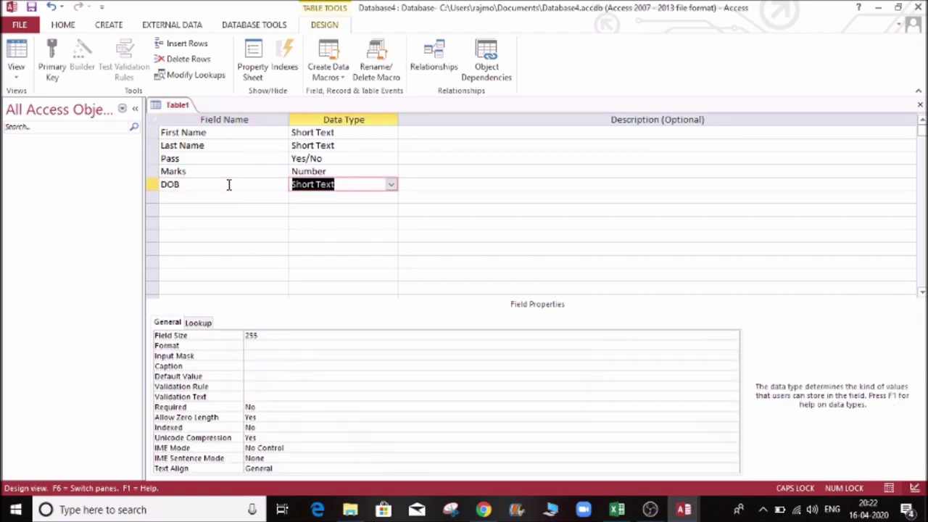
{"action": "left_click", "coordinate": [391, 185]}
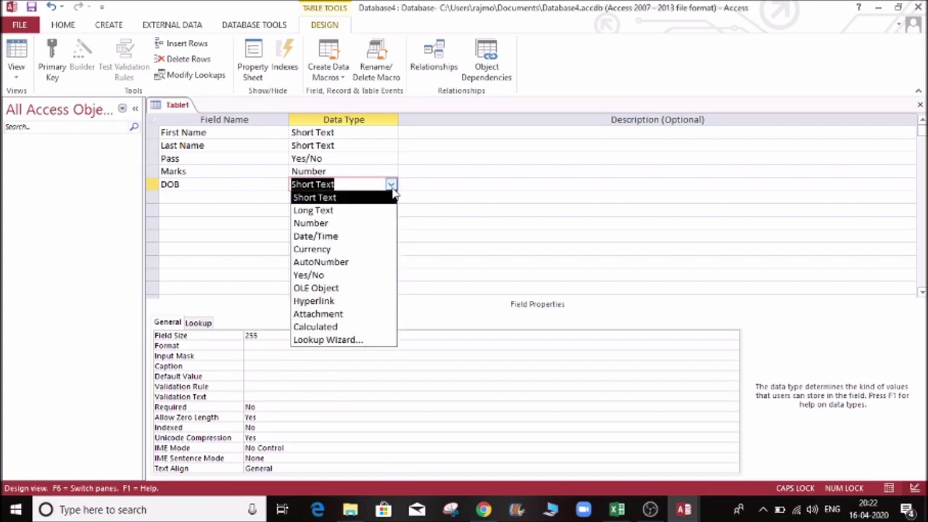
{"action": "left_click", "coordinate": [346, 238]}
Step: Add a 'Fees' field and choose Currency as its data type
{"action": "left_click", "coordinate": [231, 203]}
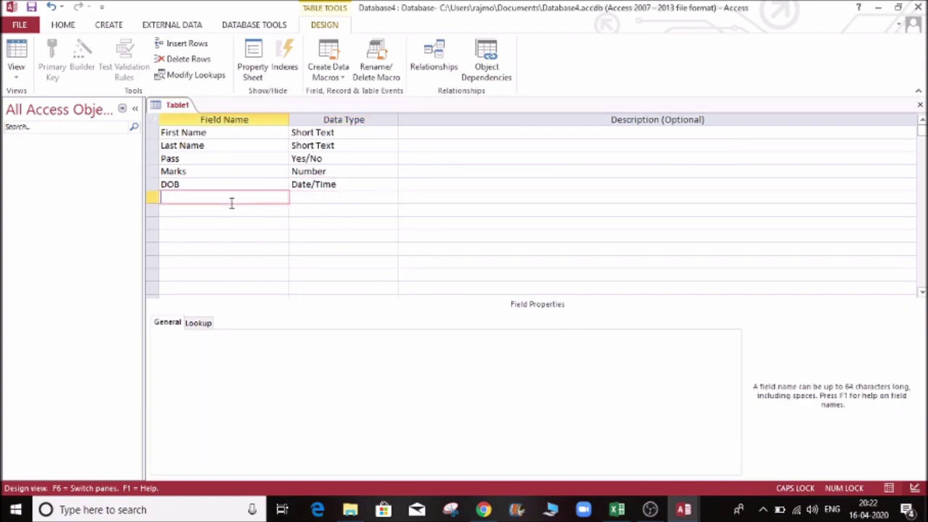
{"action": "type", "text": "FE"}
{"action": "type", "text": "ees"}
{"action": "key", "text": "Tab"}
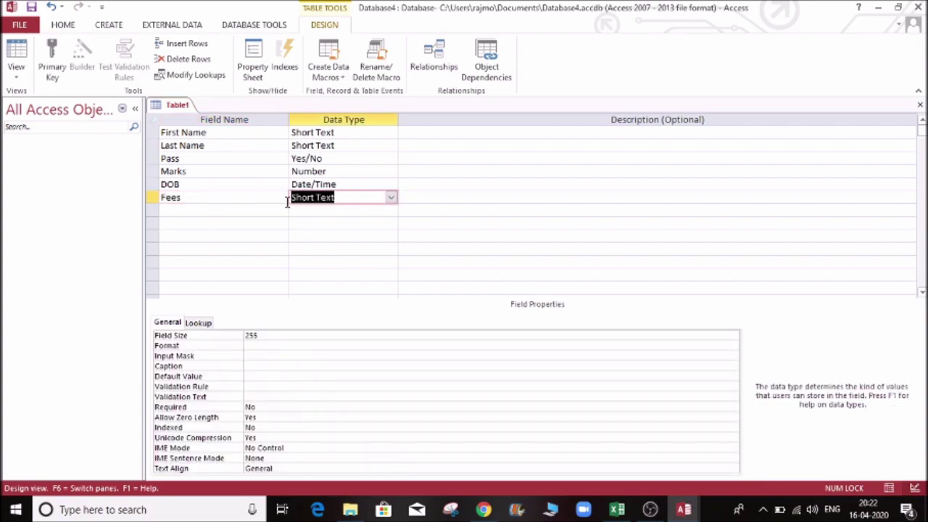
{"action": "left_click", "coordinate": [391, 198]}
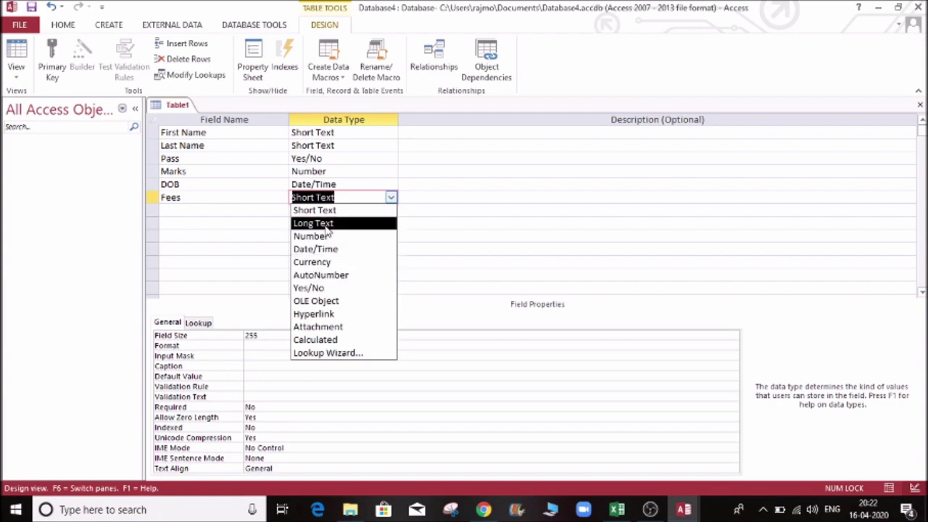
{"action": "left_click", "coordinate": [328, 263]}
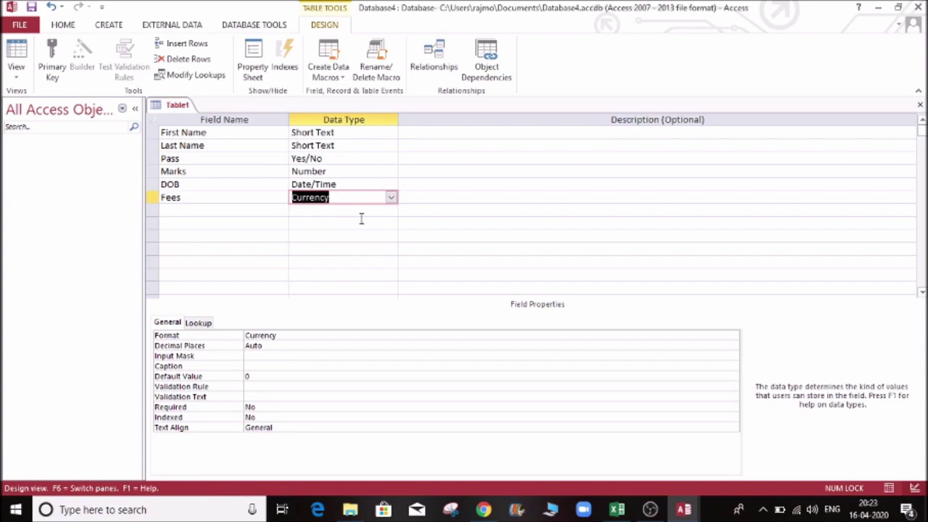
{"action": "left_click", "coordinate": [352, 174]}
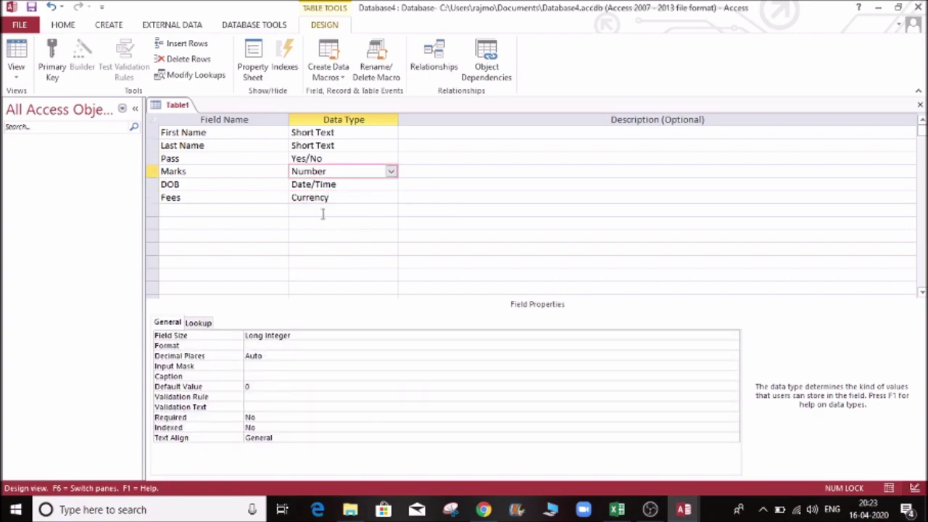
{"action": "left_click", "coordinate": [333, 184]}
{"action": "left_click", "coordinate": [332, 174]}
{"action": "left_click", "coordinate": [296, 335]}
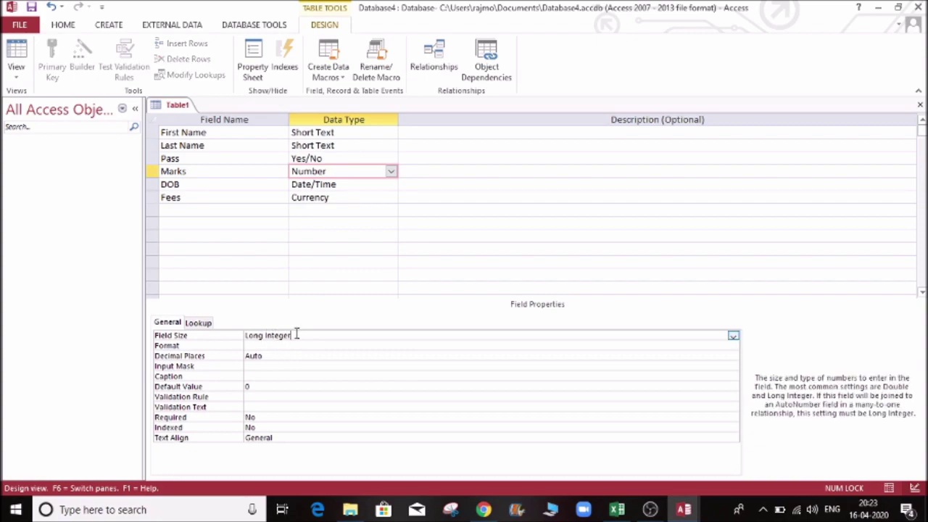
{"action": "left_click", "coordinate": [733, 336]}
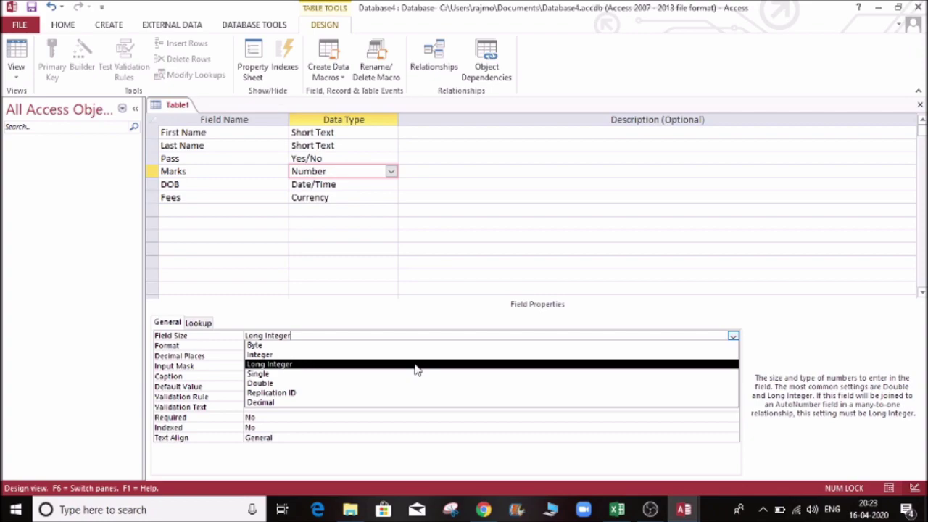
{"action": "left_click", "coordinate": [417, 365]}
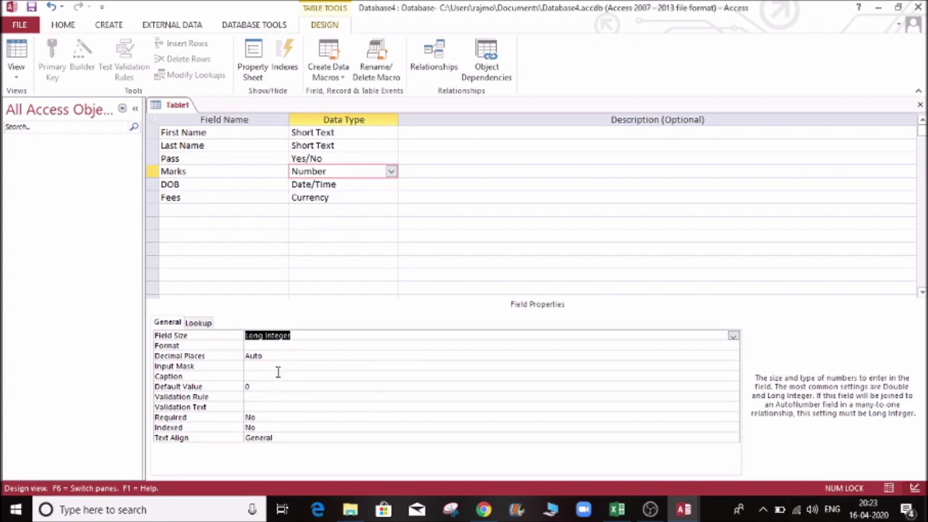
{"action": "left_click", "coordinate": [358, 184]}
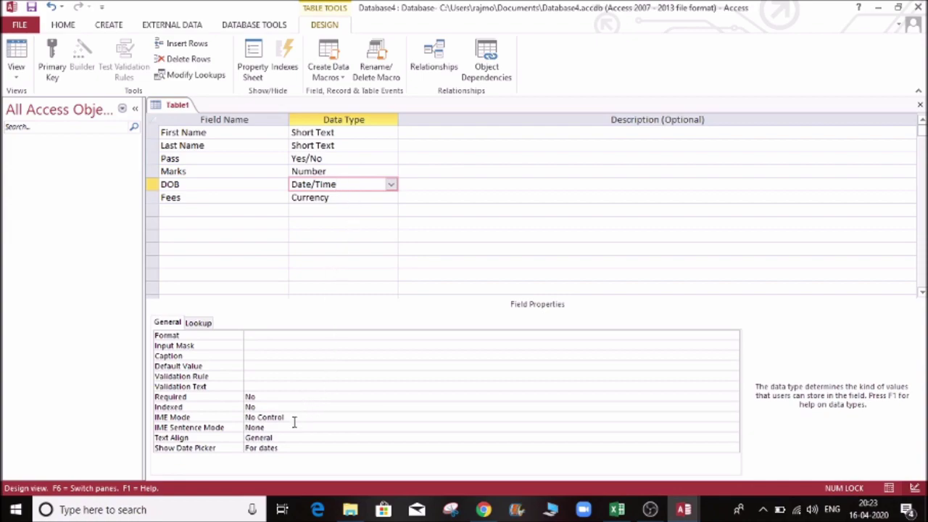
{"action": "left_click", "coordinate": [323, 146]}
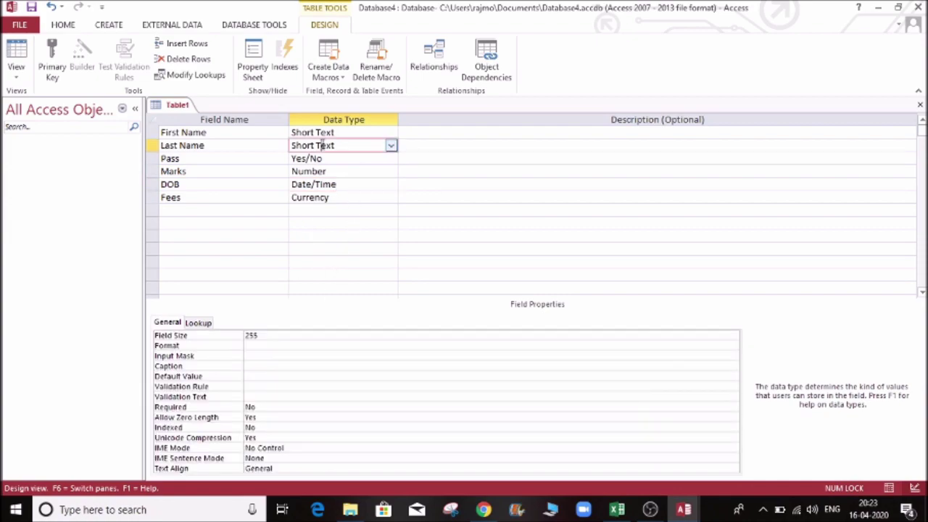
Step: Add a 'Website' field with the Hyperlink data type and review DOB's properties
{"action": "left_click", "coordinate": [218, 210]}
{"action": "key", "text": "Caps_Lock"}
{"action": "type", "text": "W"}
{"action": "key", "text": "Caps_Lock"}
{"action": "type", "text": "e"}
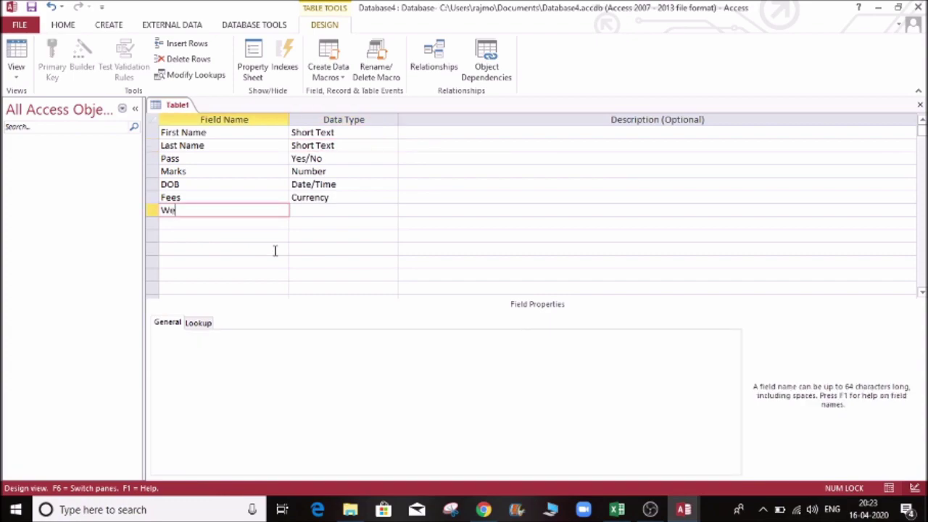
{"action": "type", "text": "bsite"}
{"action": "key", "text": "Tab"}
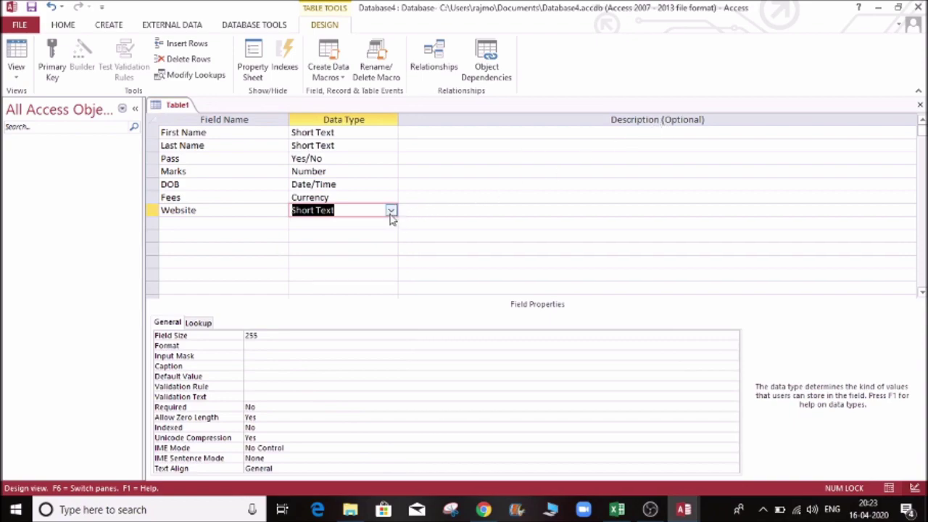
{"action": "left_click", "coordinate": [390, 216]}
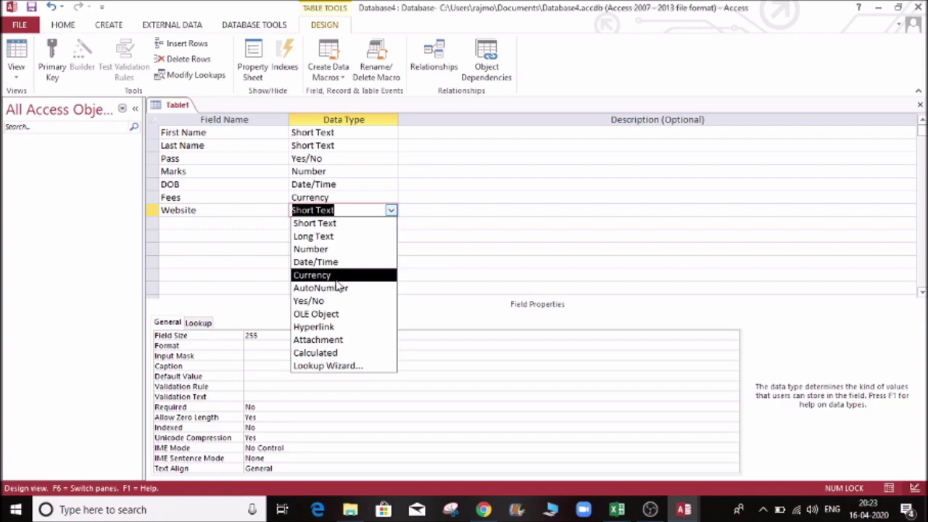
{"action": "left_click", "coordinate": [338, 327]}
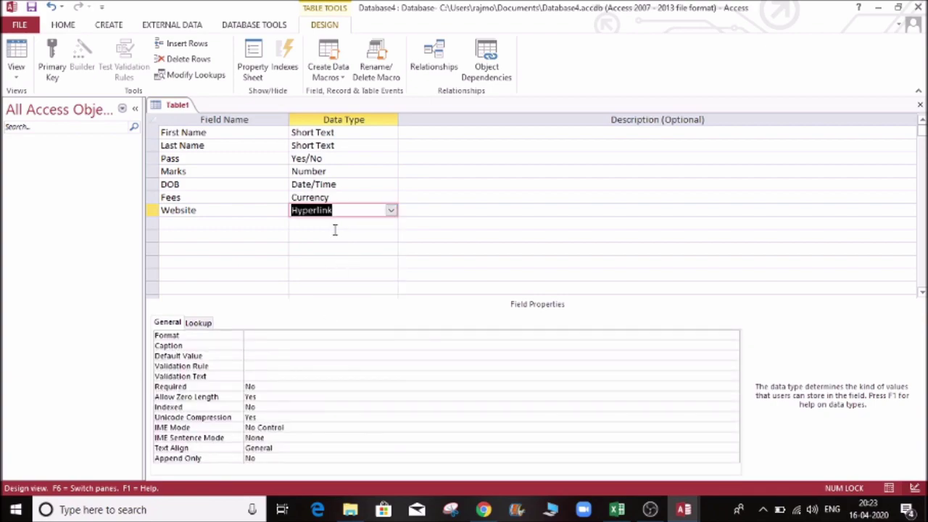
{"action": "left_click", "coordinate": [335, 228]}
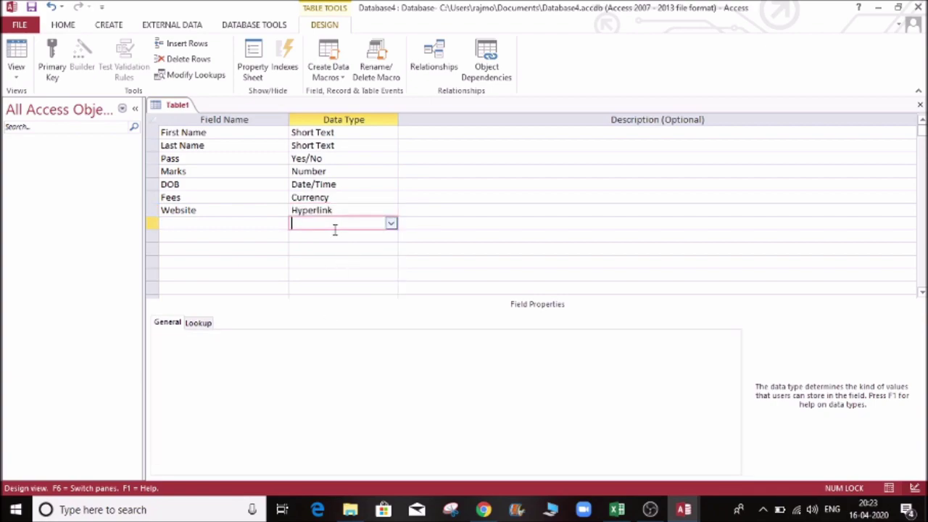
{"action": "left_click", "coordinate": [350, 183]}
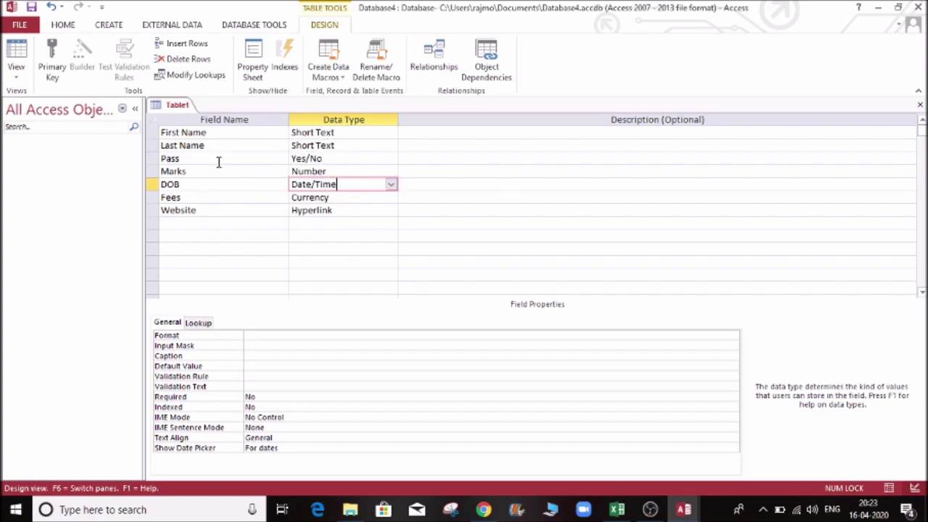
{"action": "left_click", "coordinate": [17, 75]}
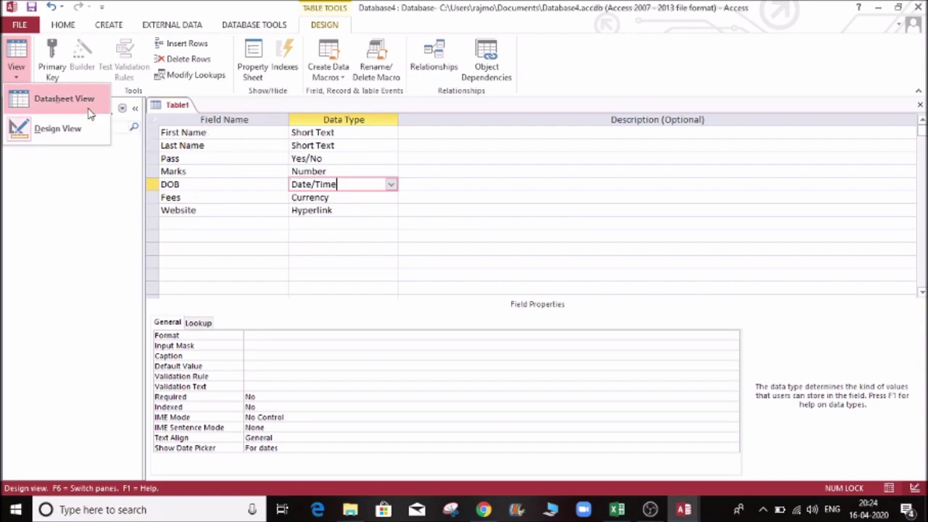
Step: Save the table as 'Student Data' without a primary key and open Datasheet View
{"action": "left_click", "coordinate": [64, 99]}
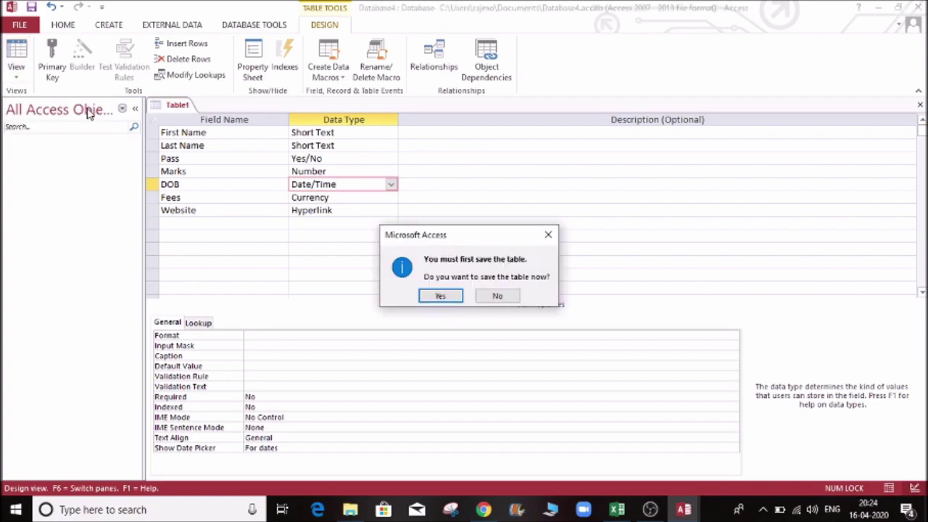
{"action": "left_click", "coordinate": [441, 297]}
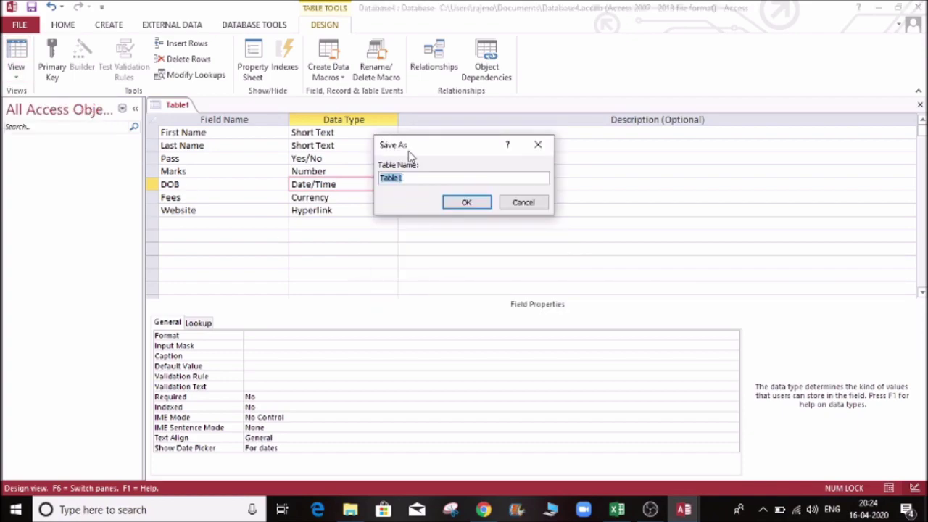
{"action": "left_click", "coordinate": [416, 178]}
{"action": "key", "text": "BackSpace"}
{"action": "key", "text": "BackSpace"}
{"action": "key", "text": "BackSpace"}
{"action": "key", "text": "BackSpace"}
{"action": "key", "text": "BackSpace"}
{"action": "key", "text": "Caps_Lock"}
{"action": "type", "text": "S"}
{"action": "key", "text": "Caps_Lock"}
{"action": "type", "text": "tudent Dat"}
{"action": "left_click", "coordinate": [453, 204]}
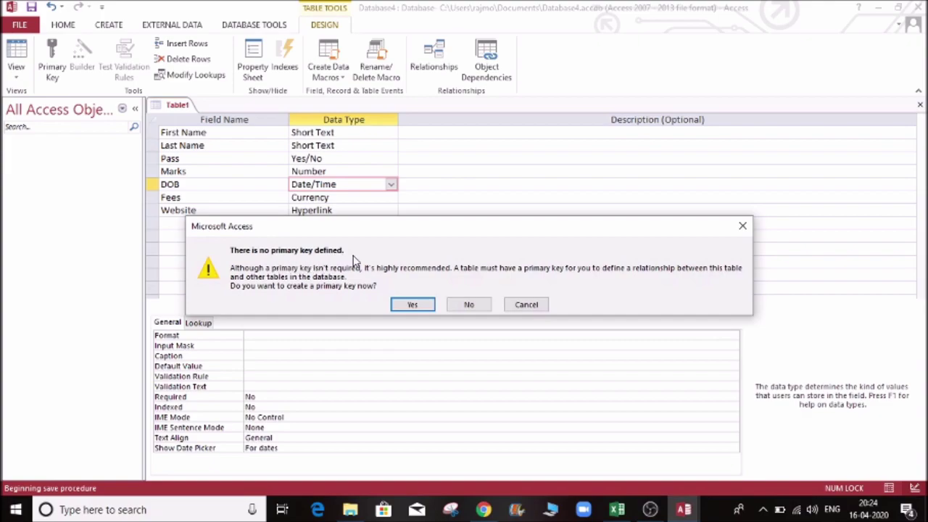
{"action": "left_click", "coordinate": [470, 305]}
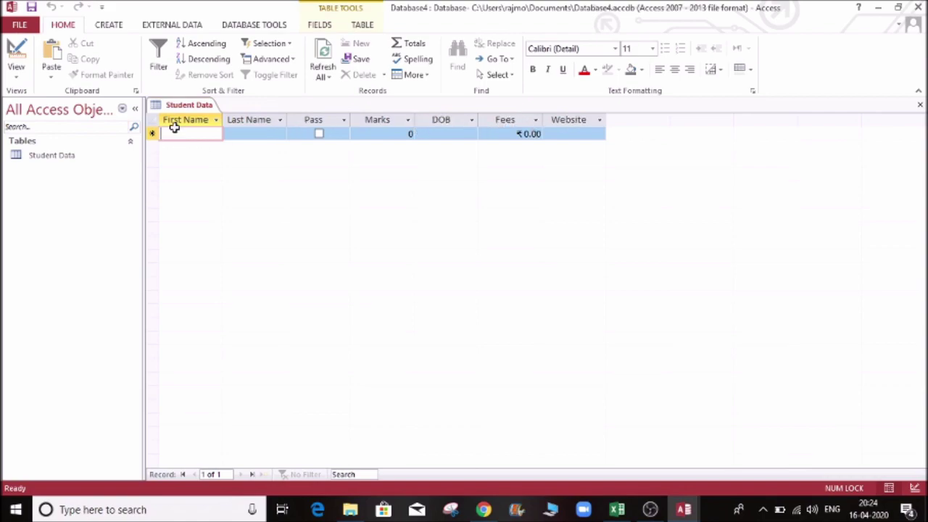
Step: Enter the student's name in the first record's name fields
{"action": "key", "text": "Caps_Lock"}
{"action": "key", "text": "Caps_Lock"}
{"action": "key", "text": "Caps_Lock"}
{"action": "key", "text": "Caps_Lock"}
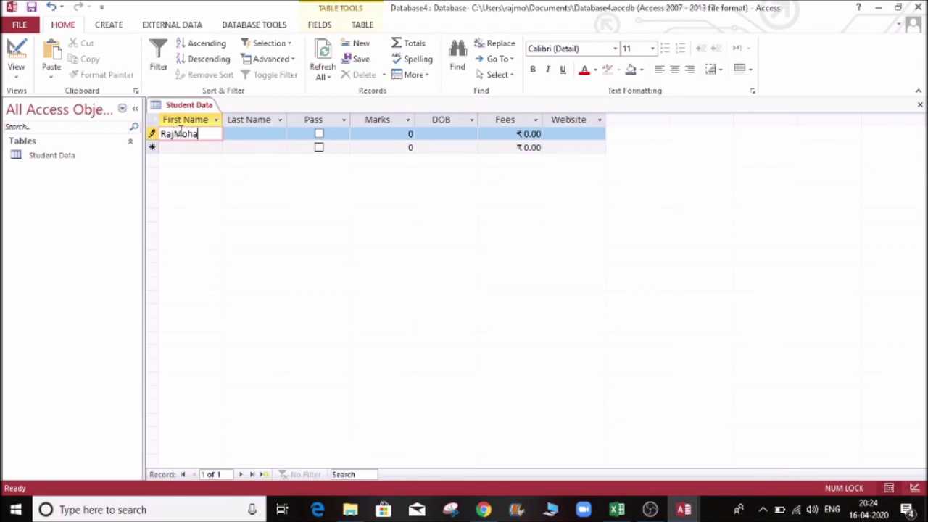
{"action": "key", "text": "Tab"}
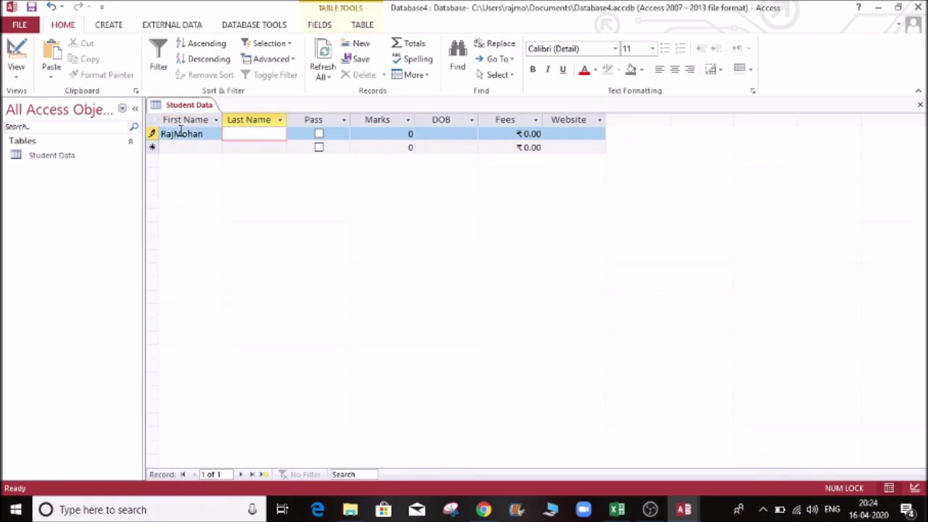
{"action": "key", "text": "Caps_Lock"}
{"action": "key", "text": "Tab"}
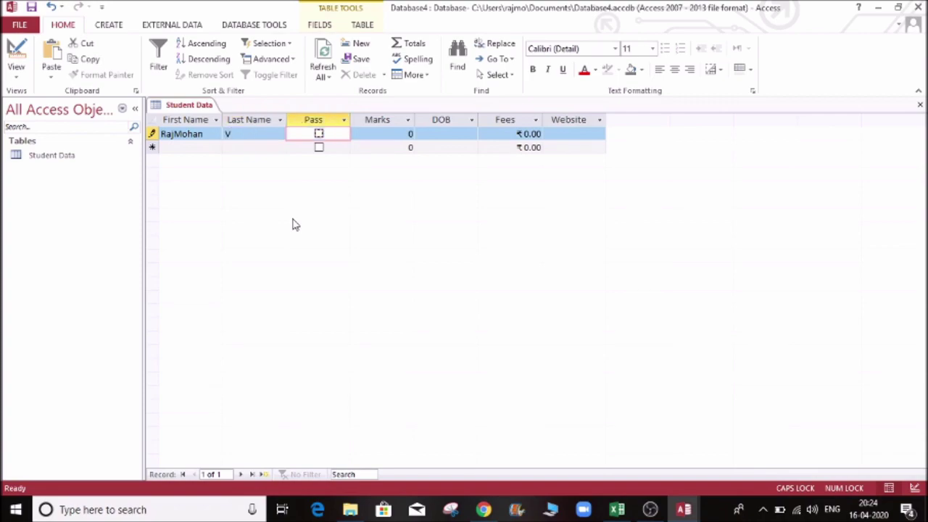
Step: Tick Pass and enter 100 in Marks, replacing an invalid text entry
{"action": "key", "text": "space"}
{"action": "key", "text": "Tab"}
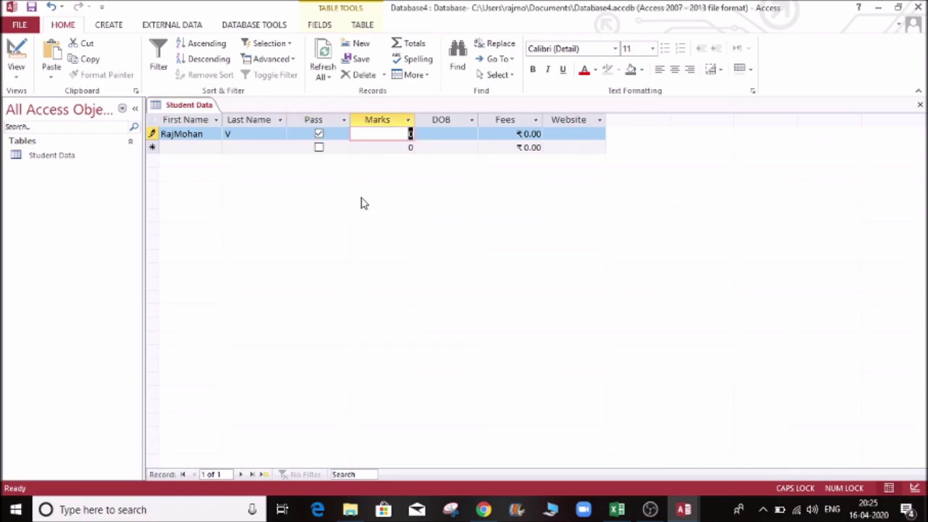
{"action": "type", "text": "RA"}
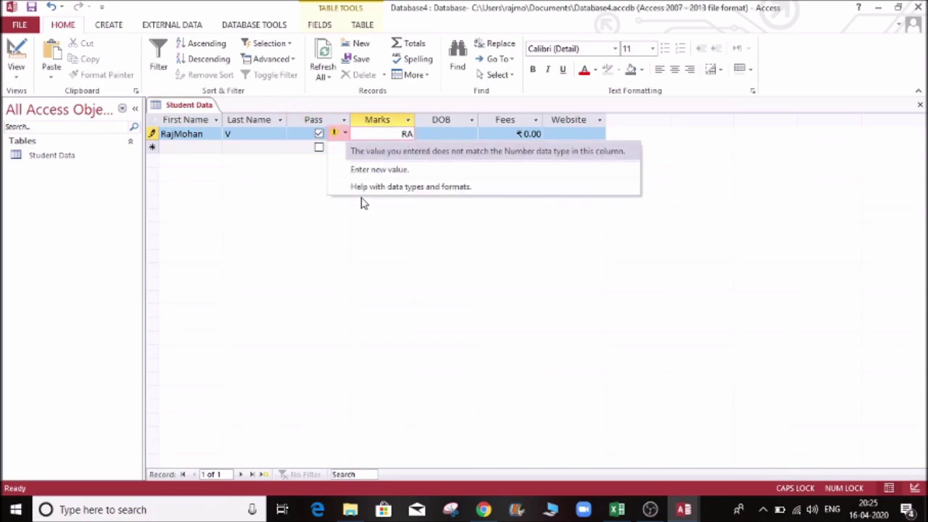
{"action": "left_click", "coordinate": [392, 150]}
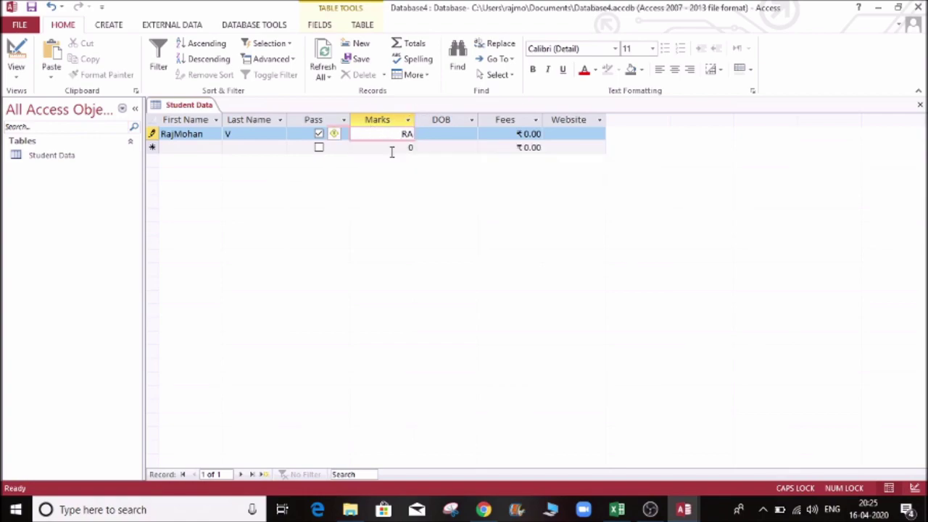
{"action": "key", "text": "BackSpace"}
{"action": "key", "text": "BackSpace"}
{"action": "type", "text": "100"}
{"action": "key", "text": "Tab"}
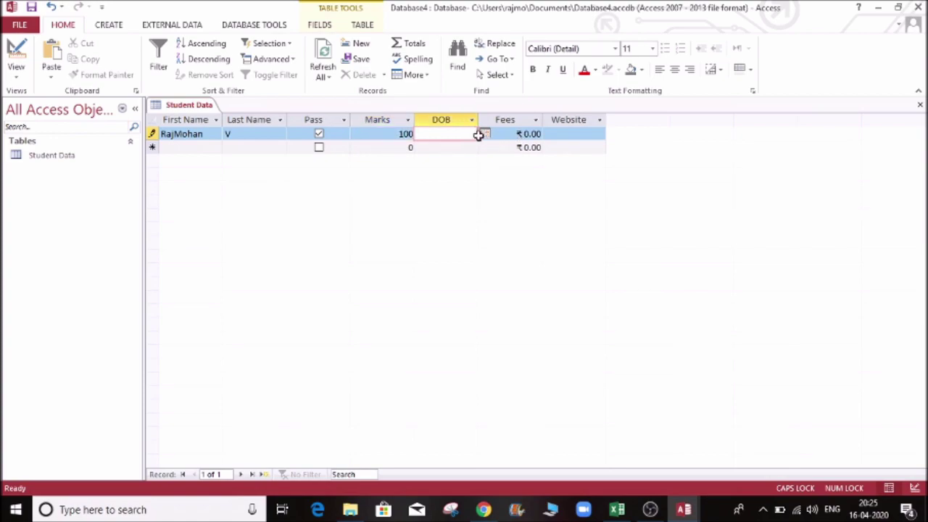
Step: Enter DOB 1/1/1990 and Fees 10000, correcting the rejected fees value
{"action": "type", "text": "1/1/1990"}
{"action": "key", "text": "Tab"}
{"action": "left_click_drag", "start_coordinate": [483, 120], "coordinate": [494, 119]}
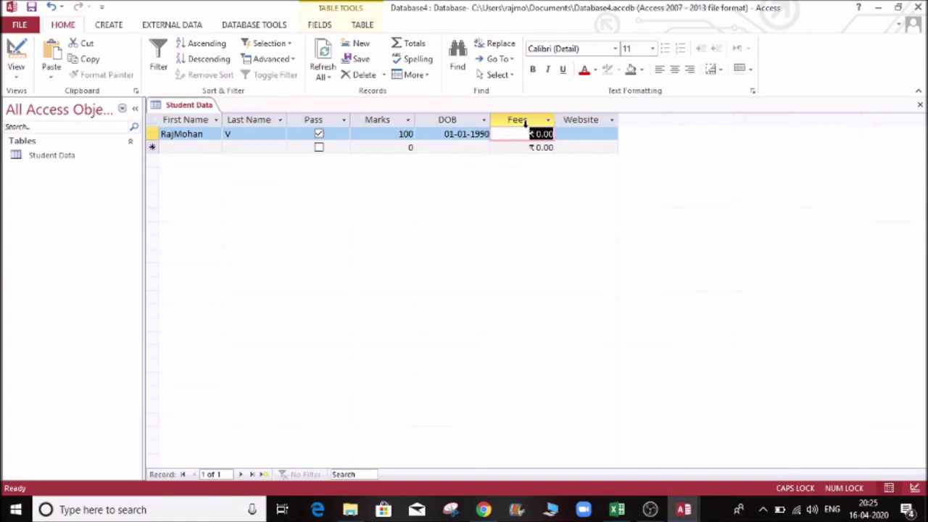
{"action": "left_click", "coordinate": [536, 134]}
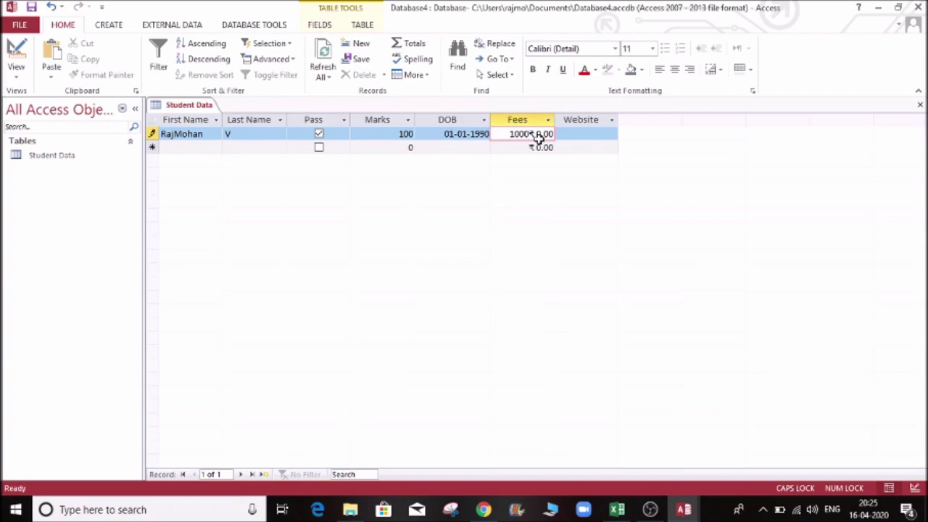
{"action": "left_click", "coordinate": [579, 131]}
{"action": "left_click", "coordinate": [579, 132]}
{"action": "left_click_drag", "start_coordinate": [529, 134], "coordinate": [481, 136]}
{"action": "key", "text": "BackSpace"}
{"action": "key", "text": "BackSpace"}
{"action": "key", "text": "BackSpace"}
{"action": "key", "text": "BackSpace"}
{"action": "key", "text": "BackSpace"}
{"action": "key", "text": "BackSpace"}
{"action": "type", "text": "10000"}
{"action": "left_click", "coordinate": [599, 134]}
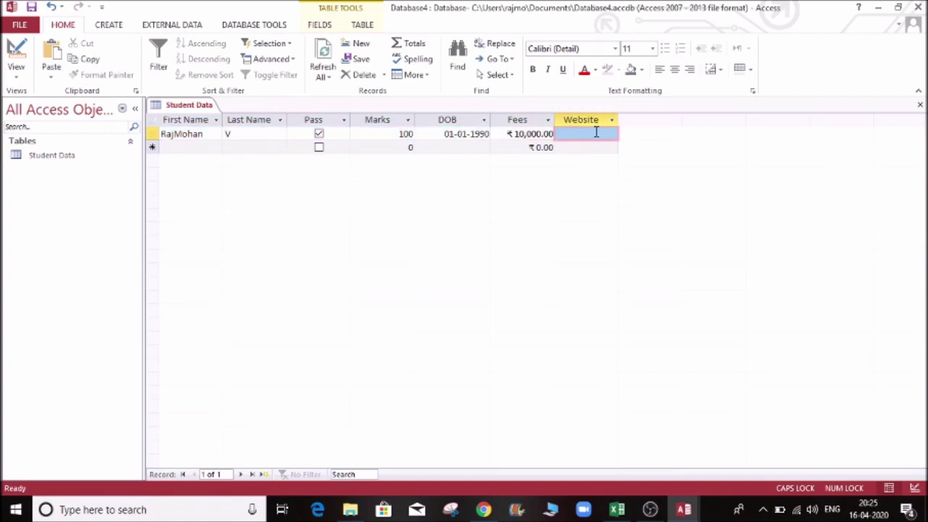
{"action": "type", "text": "ww"}
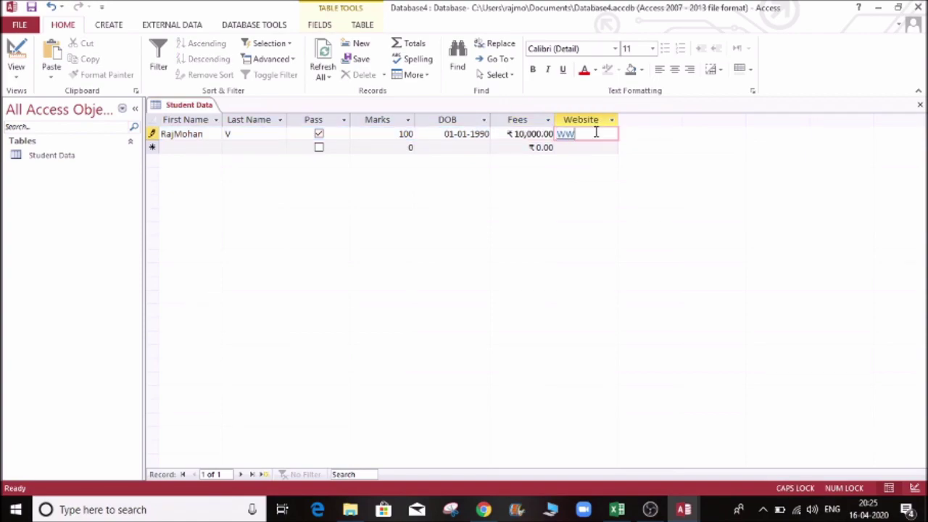
{"action": "type", "text": "w.G"}
{"action": "key", "text": "Caps_Lock"}
{"action": "type", "text": "oog"}
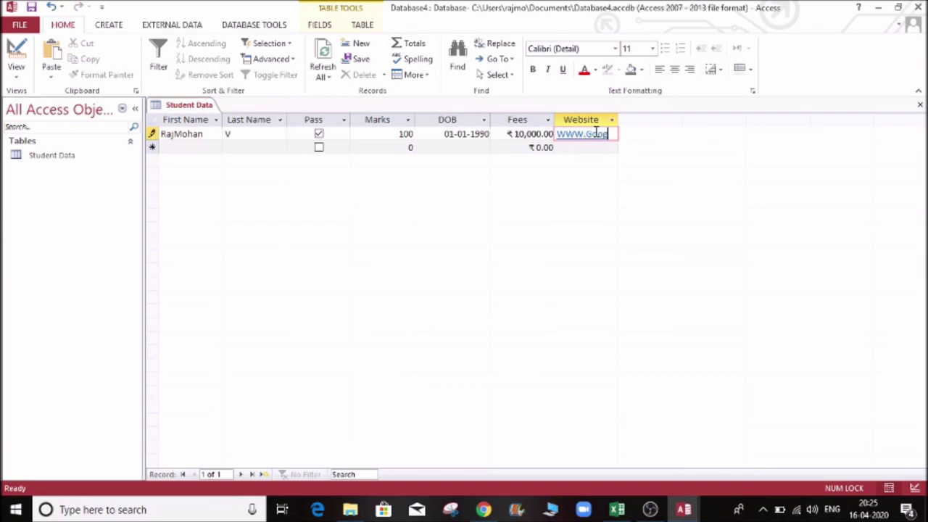
{"action": "type", "text": "le.com"}
{"action": "key", "text": "Tab"}
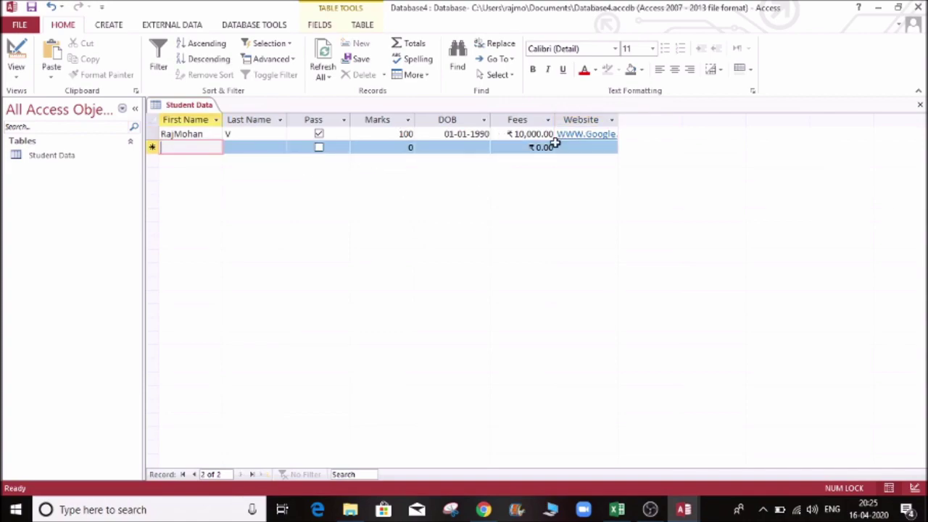